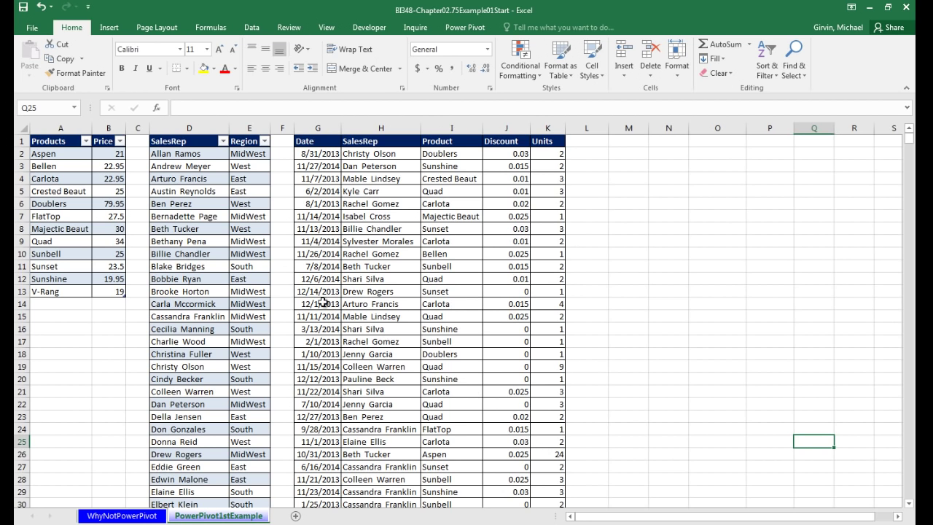
Step: Convert the sales transactions range $G$1:$K$10001 into an Excel table with headers
left_click(370, 190)
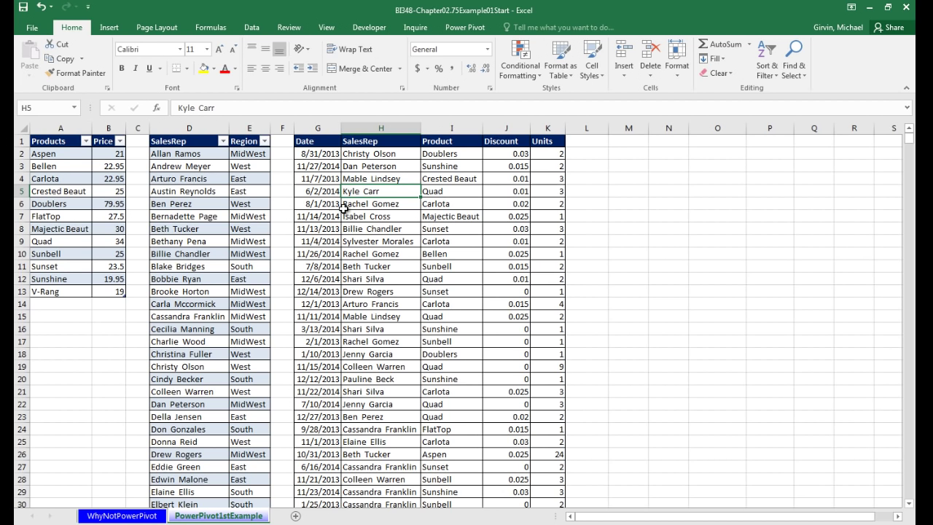
left_click(77, 169)
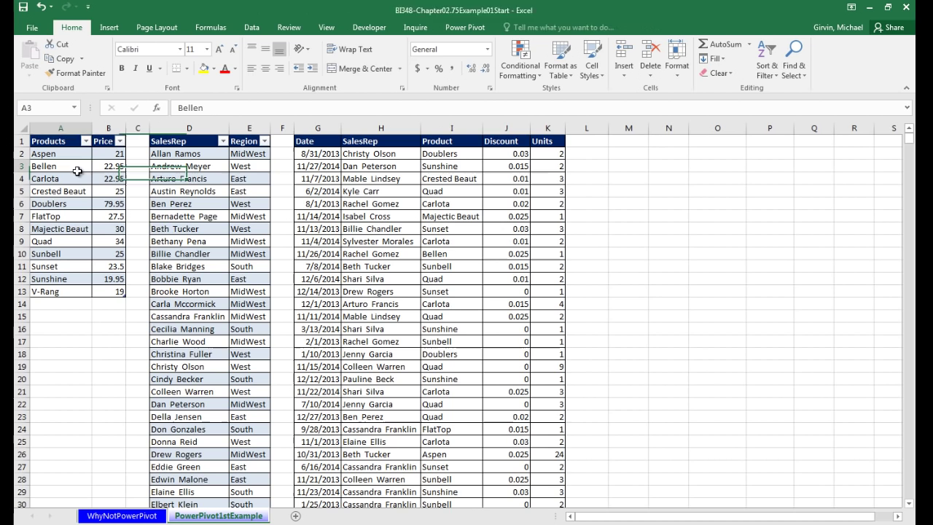
left_click(237, 180)
left_click(368, 182)
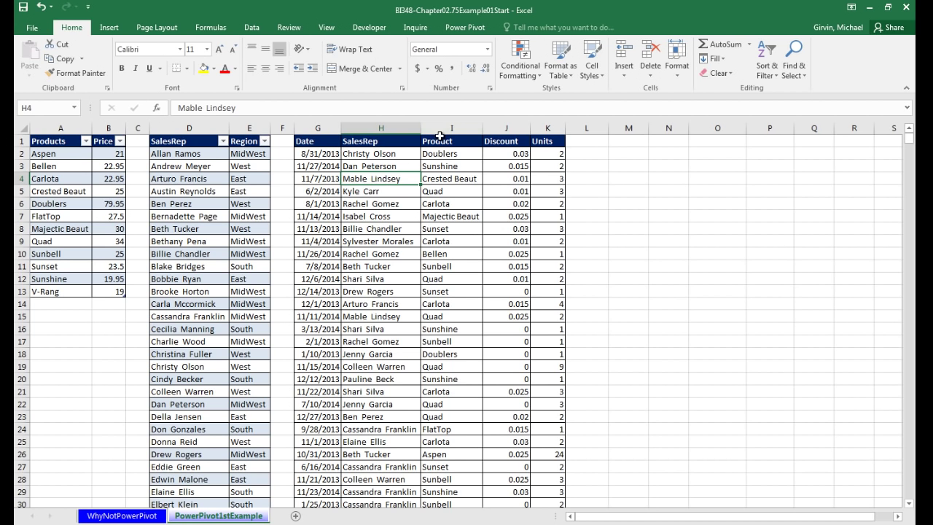
key("ctrl+t")
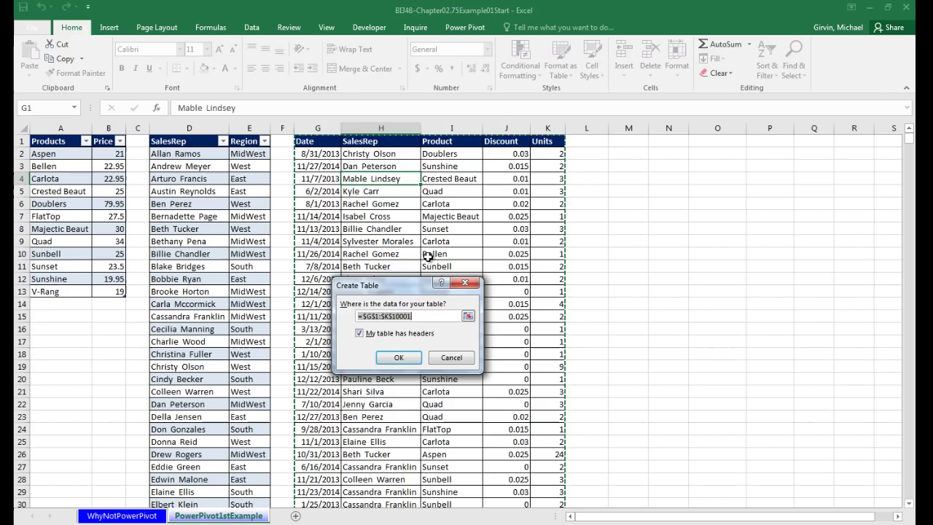
key("Return")
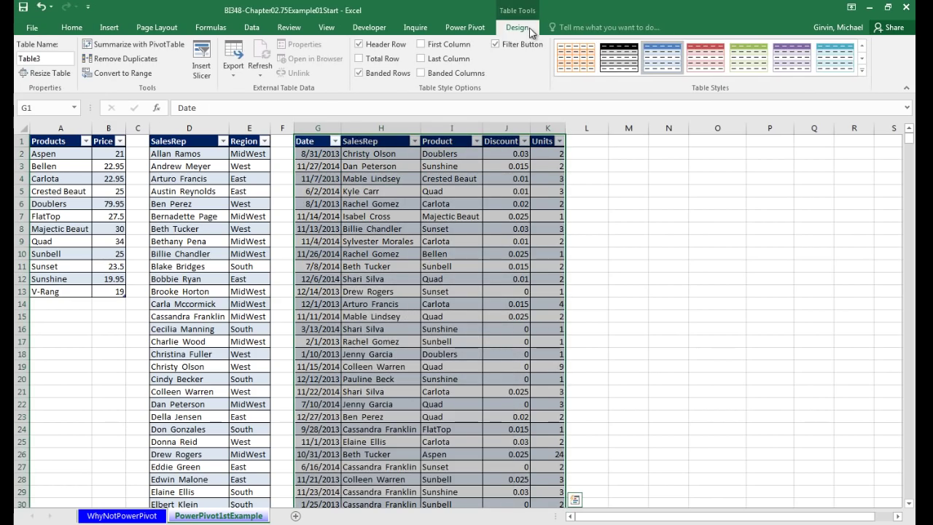
Step: Name the new sales transactions table fSales
left_click(33, 58)
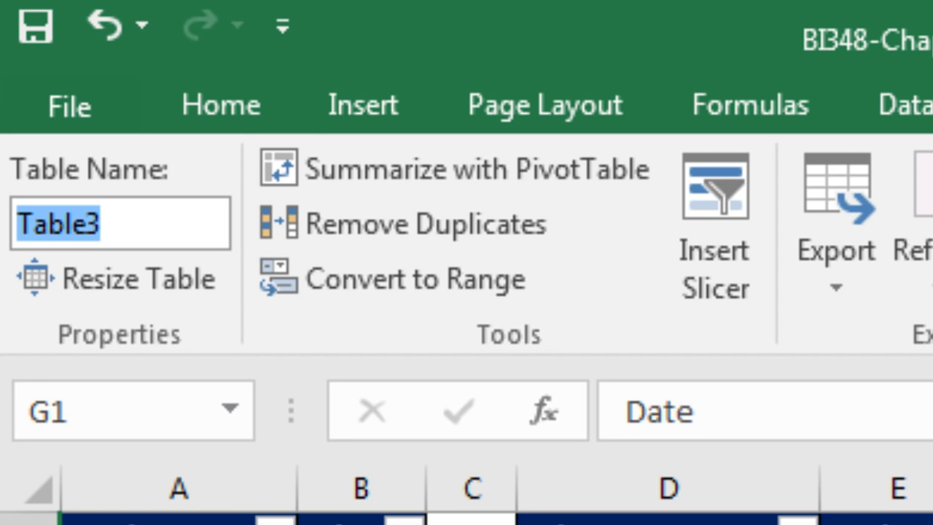
type("f")
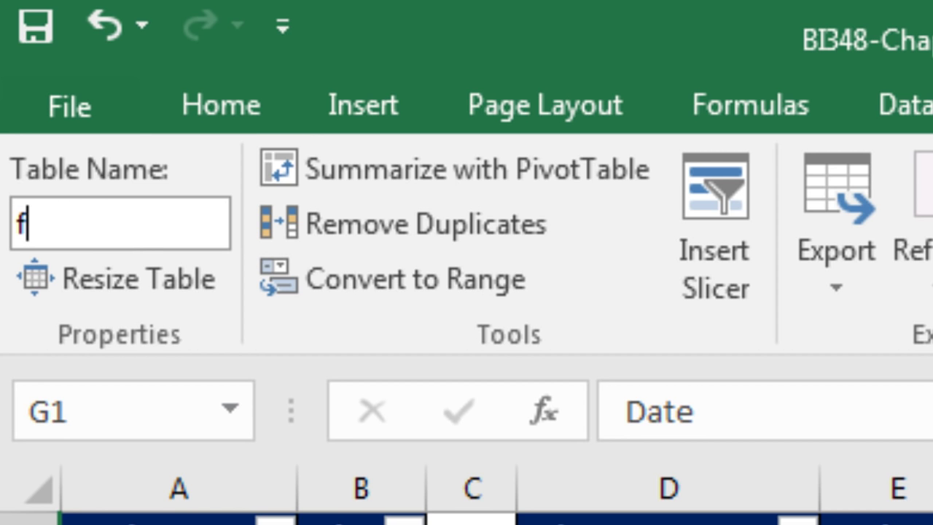
type("Sales")
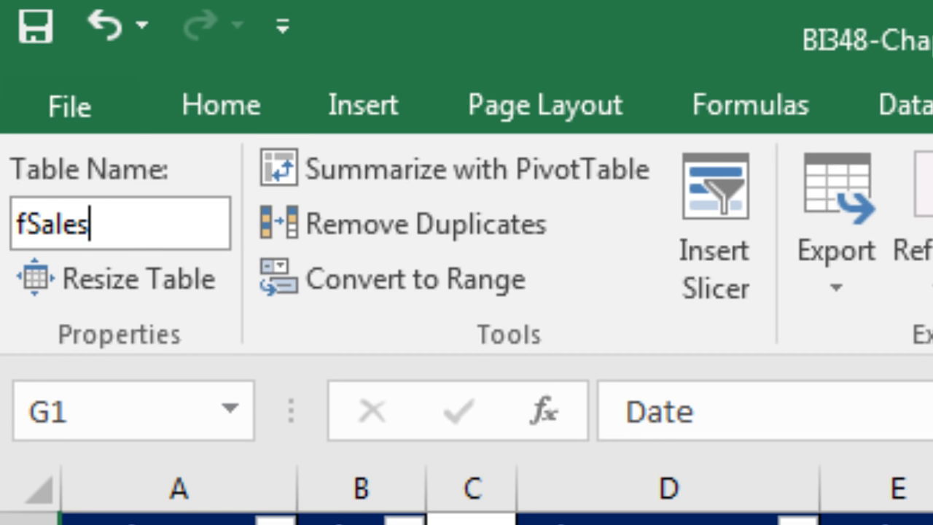
key("Return")
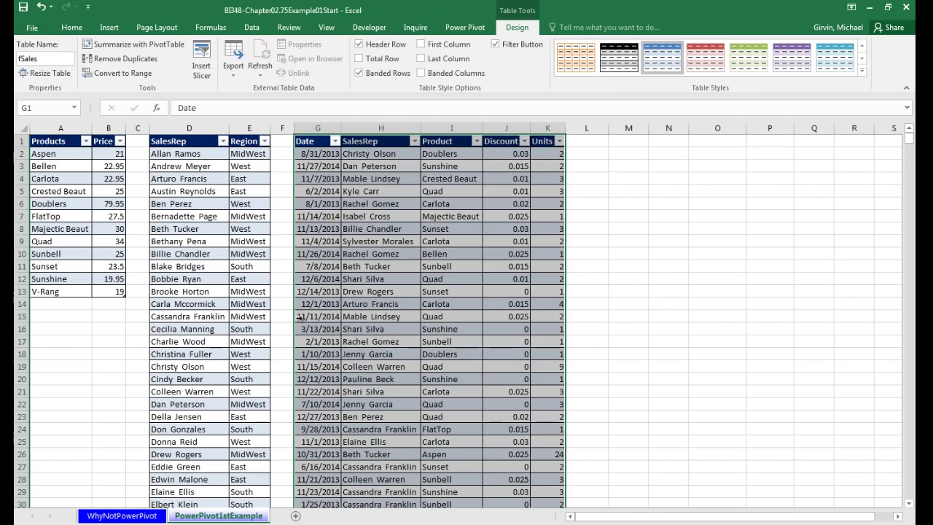
Step: Add the dProducts table to the Power Pivot data model
left_click(84, 166)
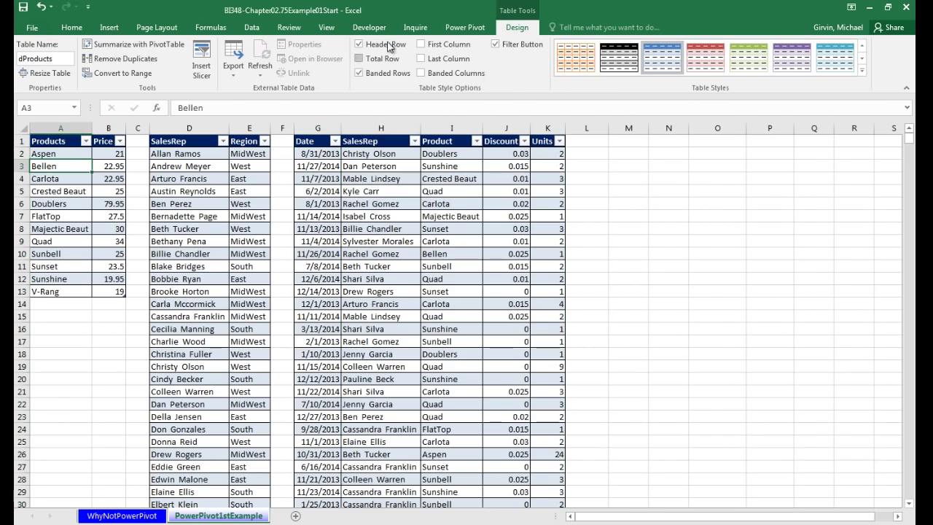
left_click(456, 28)
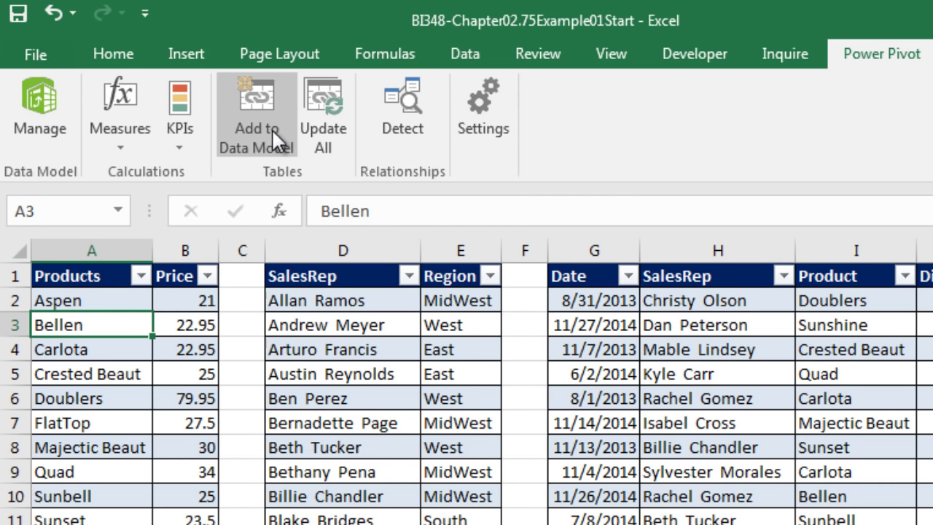
left_click(258, 109)
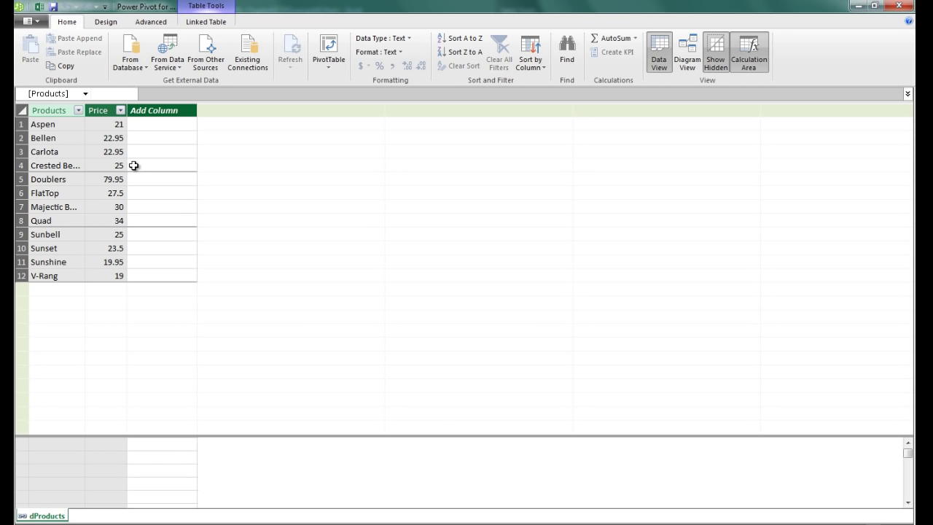
Step: Return to the Excel workbook and add the dSalesRep table to the data model
key("alt+Tab")
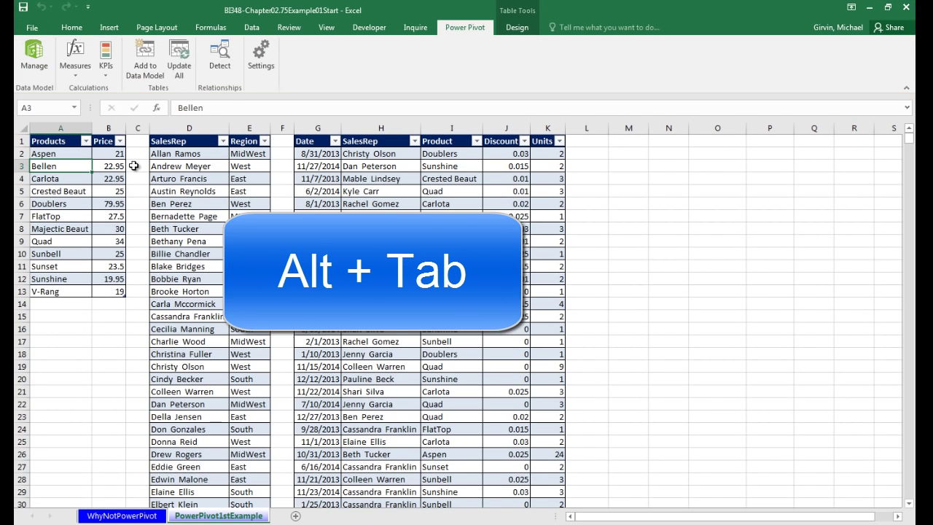
left_click(185, 180)
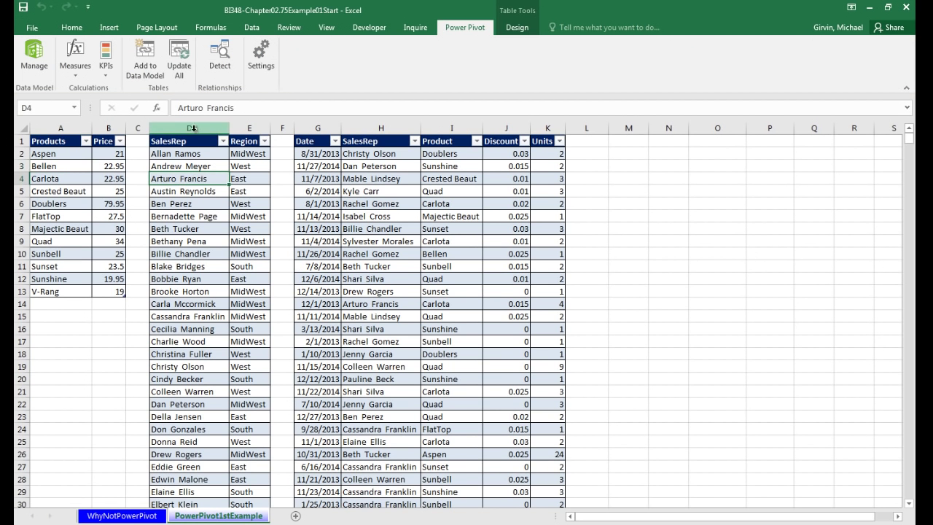
left_click(153, 65)
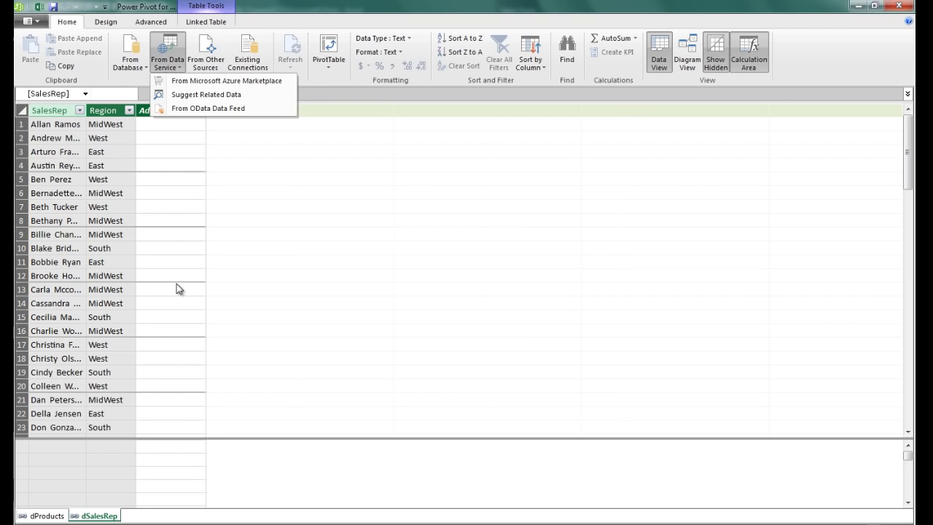
Step: Return to the Excel workbook, add the fSales table to the data model, and enlarge the calculation area below its data
key("alt+Tab")
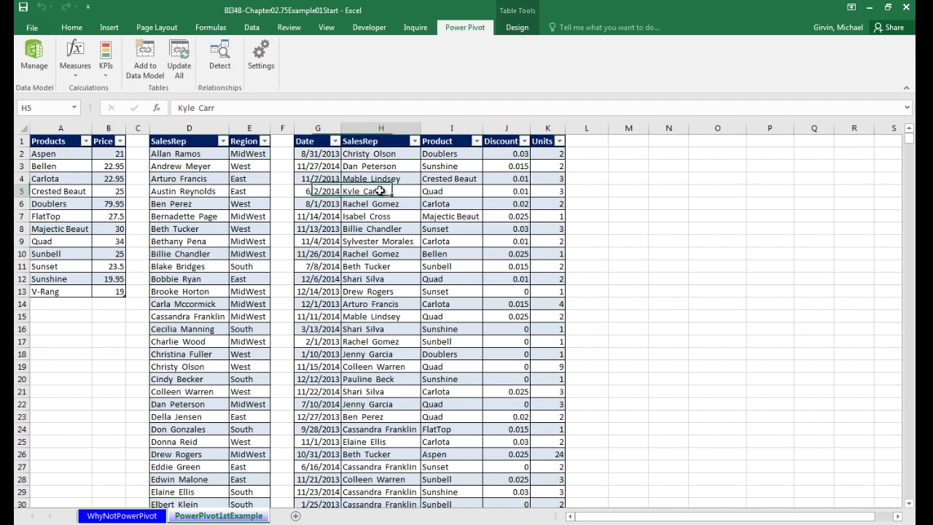
left_click(379, 191)
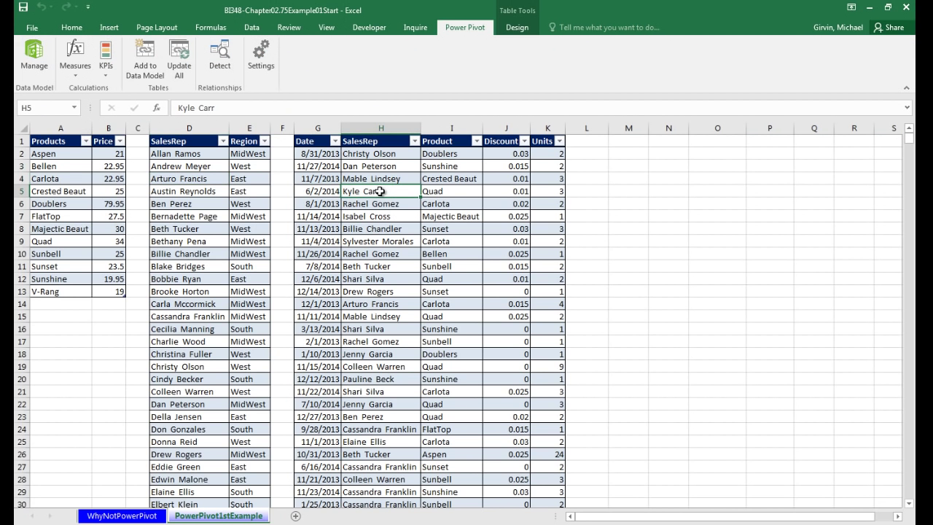
left_click(144, 73)
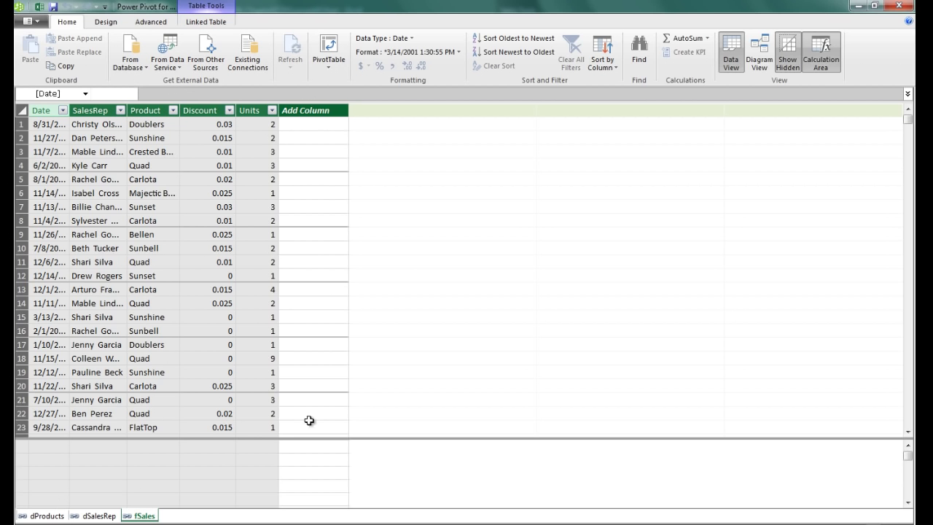
left_click_drag(300, 440, 319, 304)
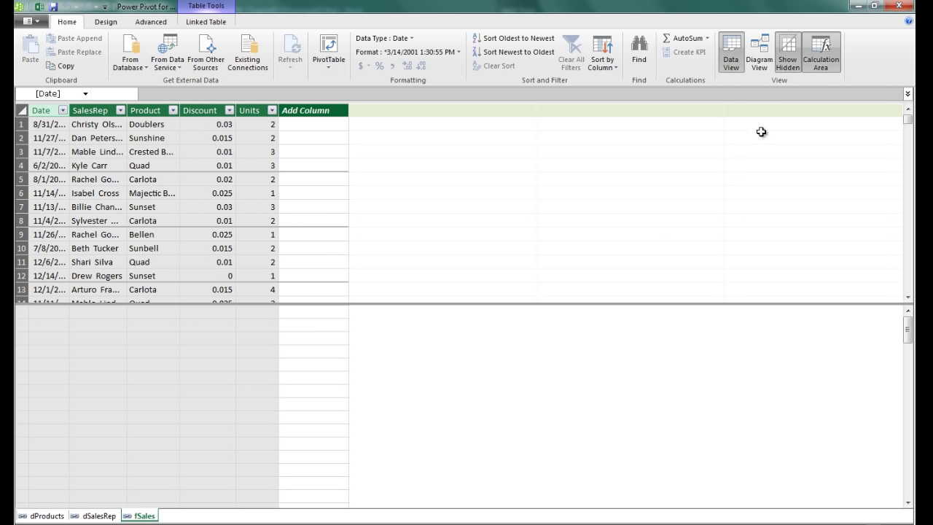
Step: Show the model as a diagram, enlarge the fSales and dSalesRep boxes, and arrange fSales below and between dProducts and dSalesRep
left_click(758, 65)
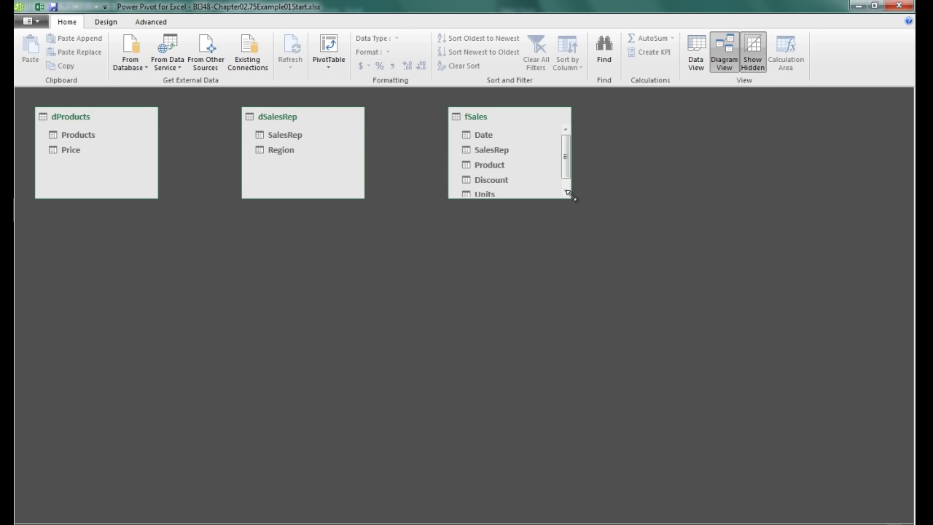
left_click_drag(567, 200, 574, 238)
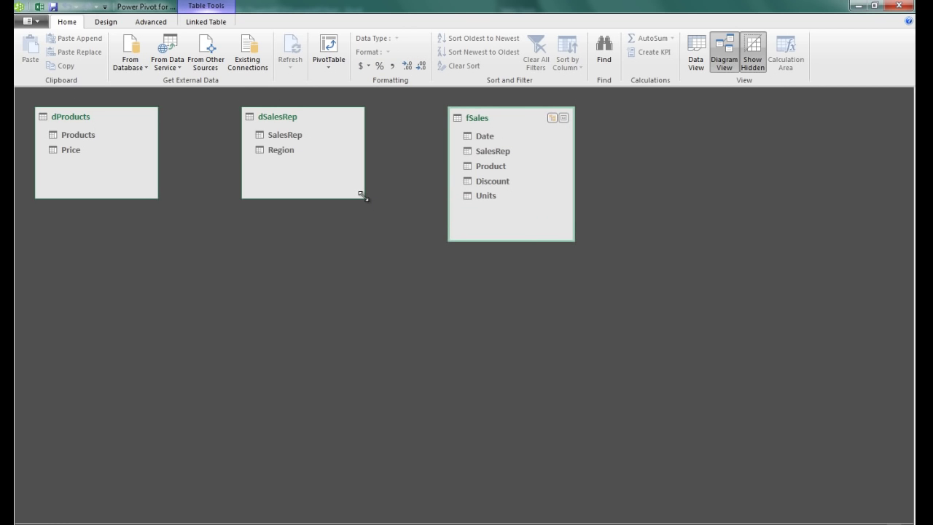
left_click_drag(363, 197, 367, 238)
left_click(153, 196)
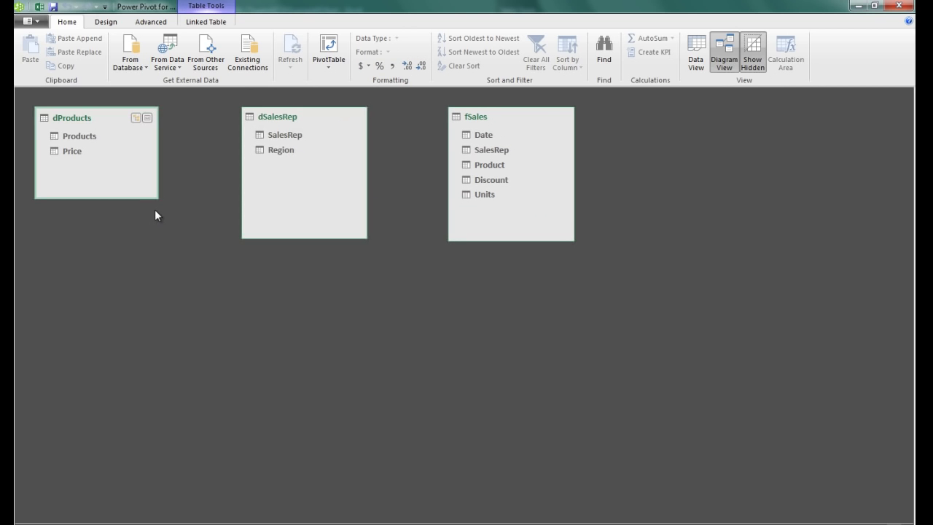
left_click_drag(531, 123, 291, 240)
left_click_drag(305, 120, 448, 166)
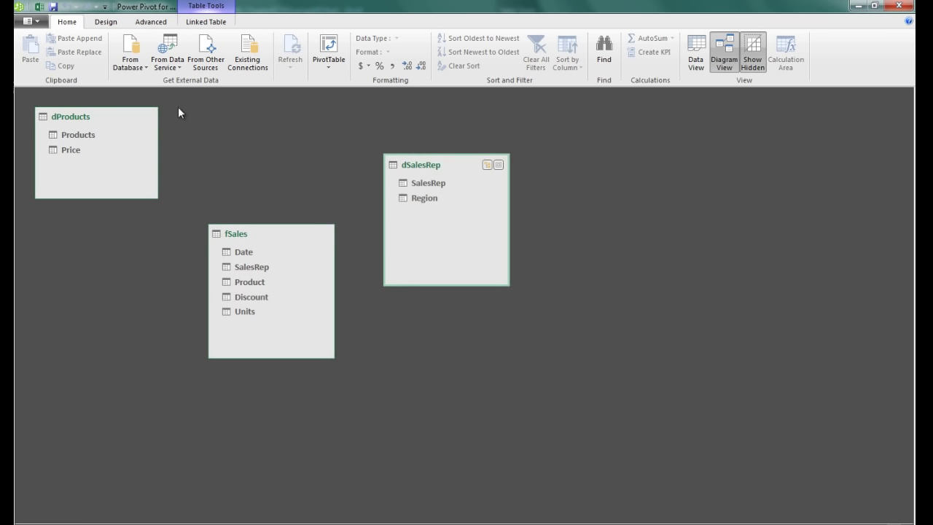
left_click_drag(104, 122, 114, 171)
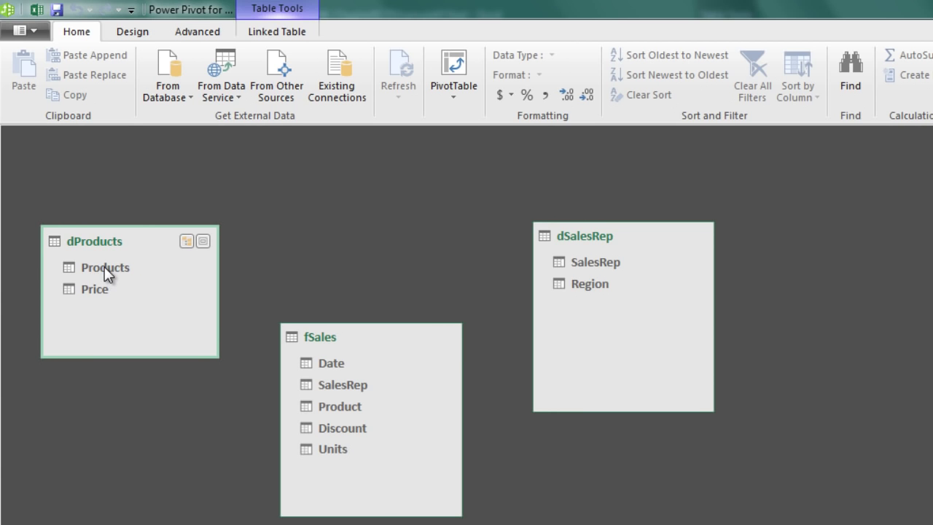
Step: Create relationships from dProducts Products to fSales Product and from dSalesRep SalesRep to fSales SalesRep, and save the workbook
left_click_drag(104, 267, 333, 404)
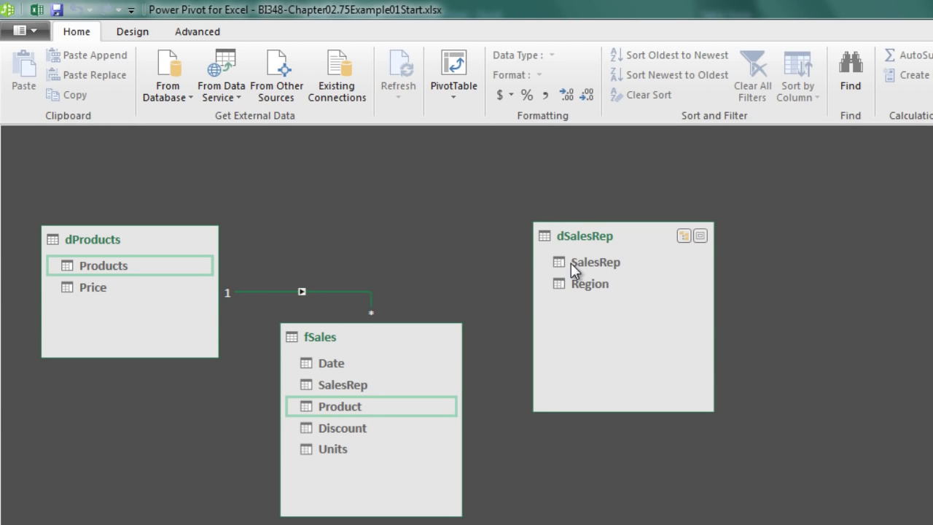
left_click_drag(593, 264, 356, 385)
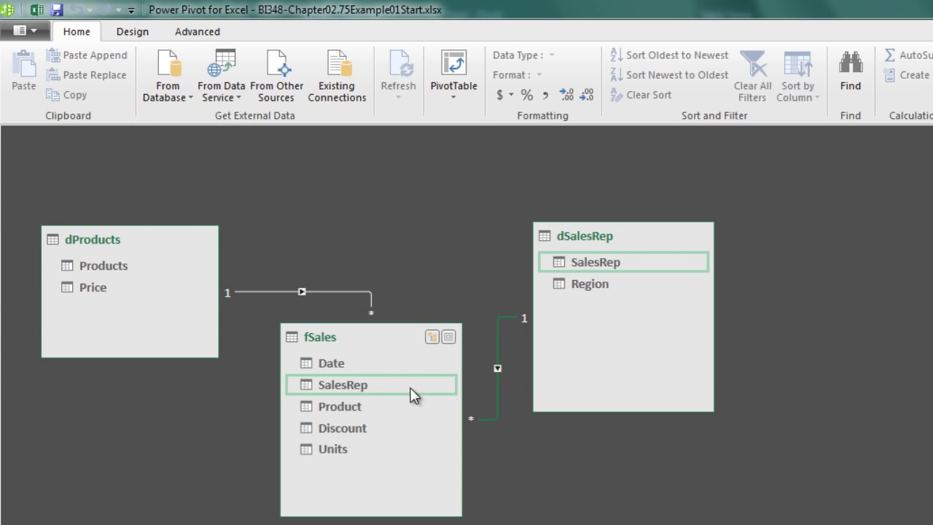
left_click(252, 291)
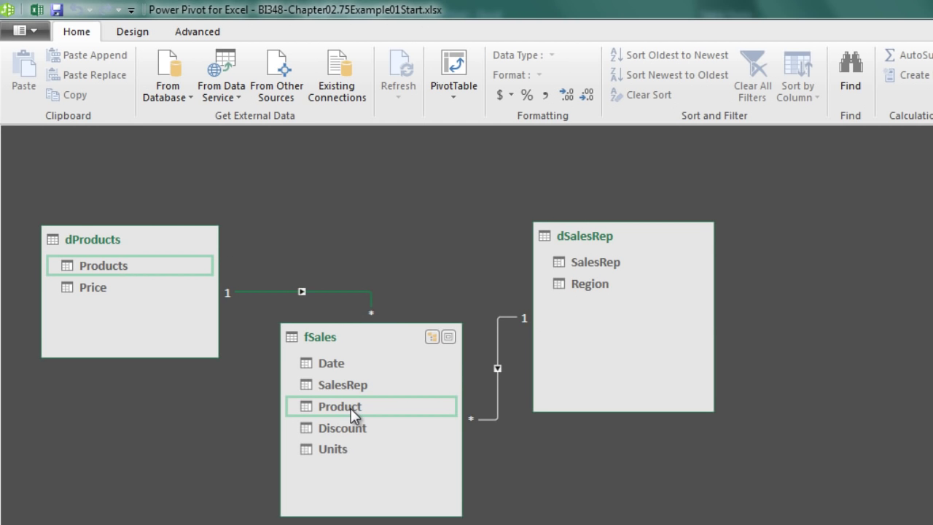
key("ctrl+s")
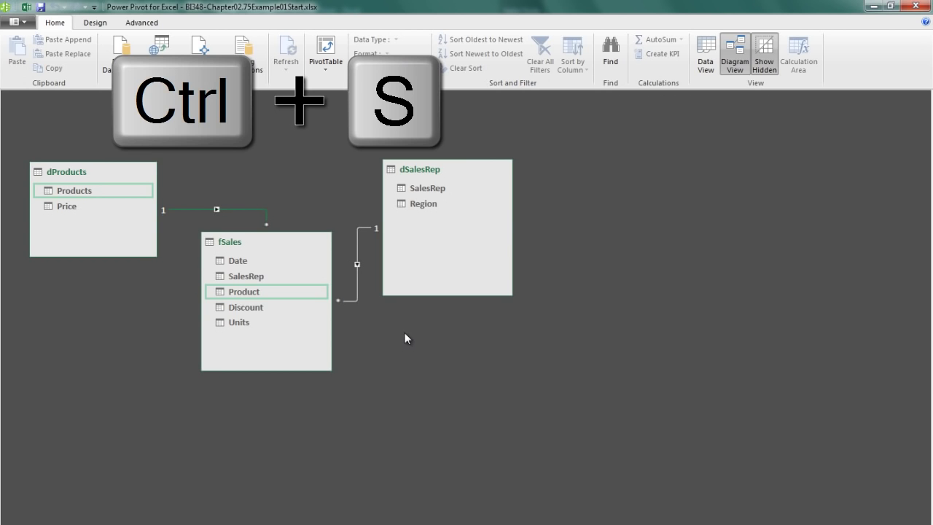
Step: Return to the data grid of fSales and add a new column named Net Revenue
left_click(706, 62)
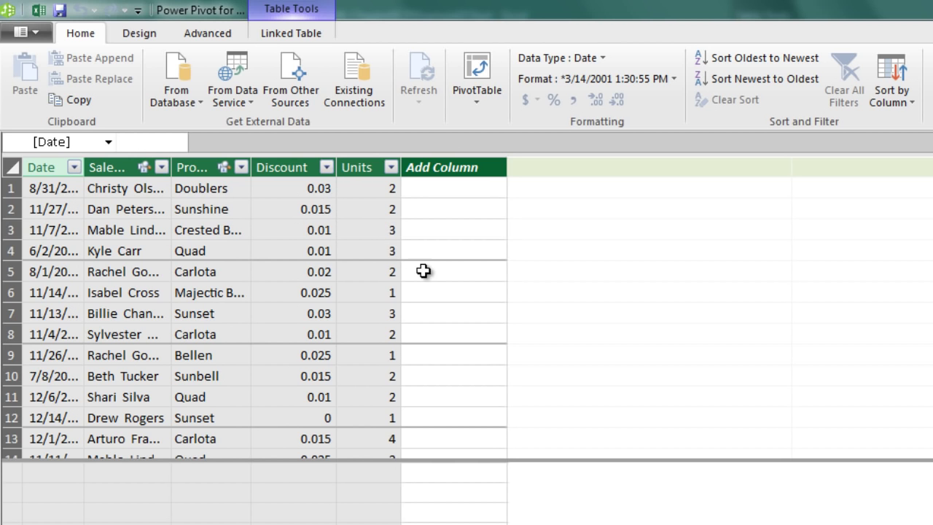
left_click(469, 194)
left_click(452, 167)
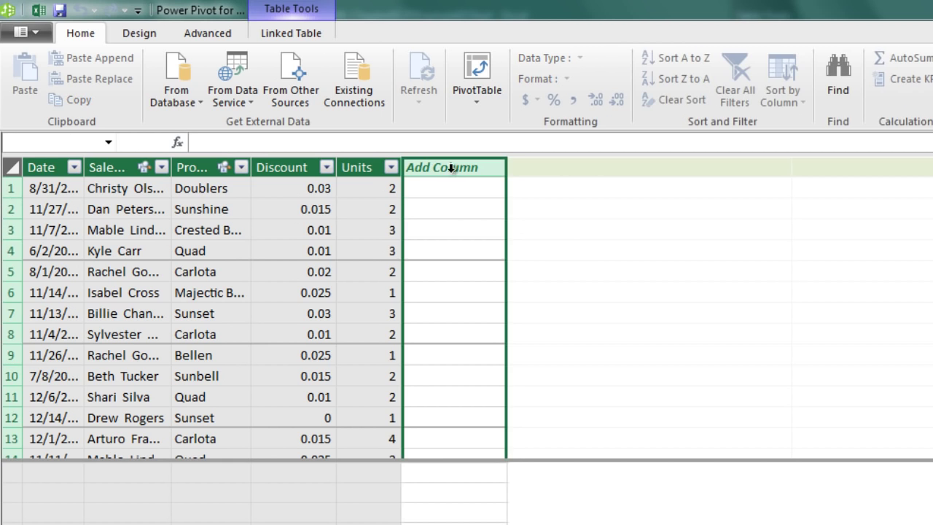
double_click(454, 169)
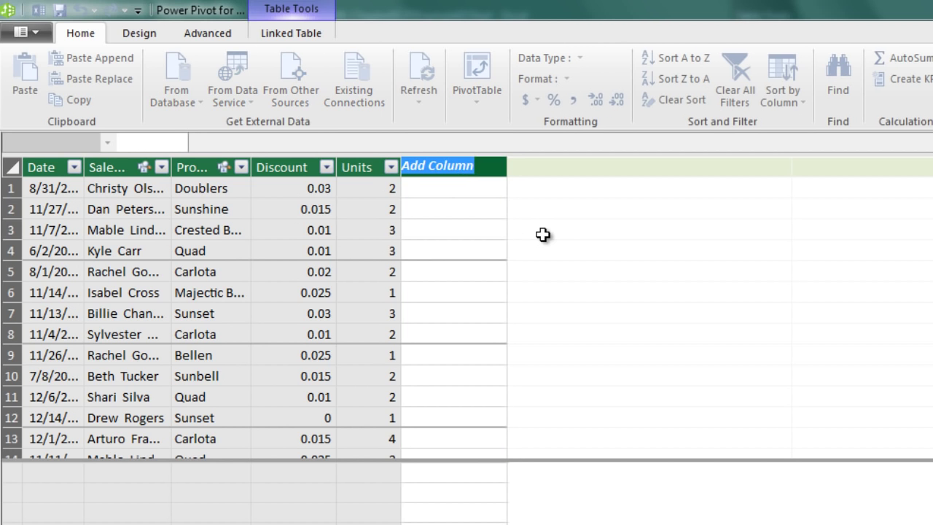
type("Net Revenue")
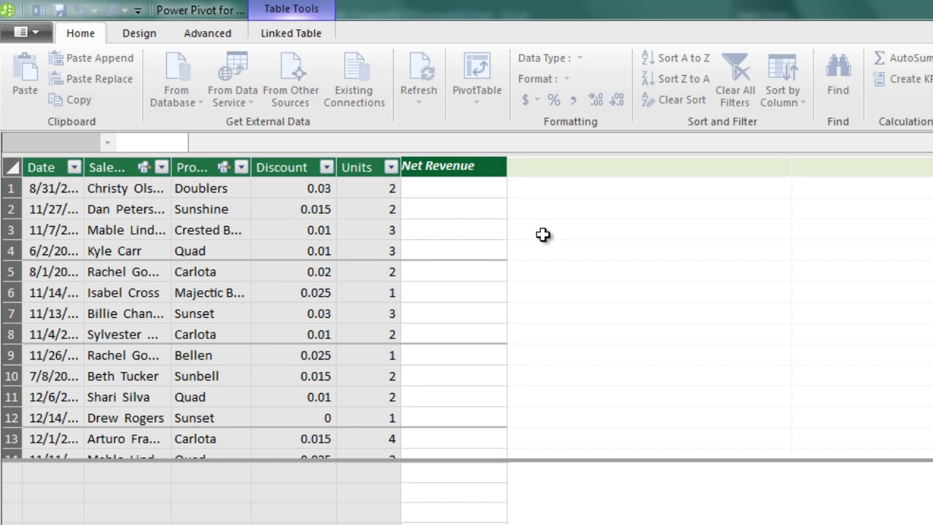
key("Return")
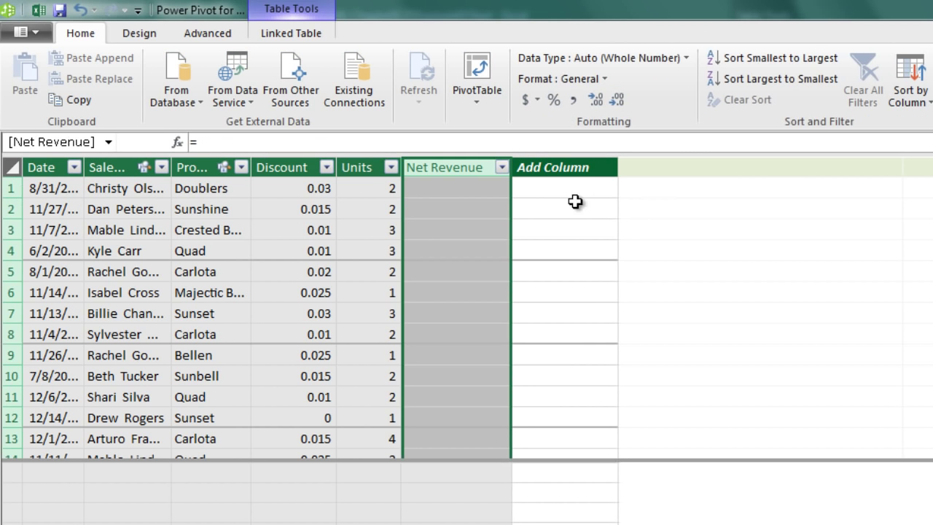
Step: Enter the formula =RELATED(dProducts[Price]) in the Net Revenue column and check the looked-up prices in several rows
left_click(434, 191)
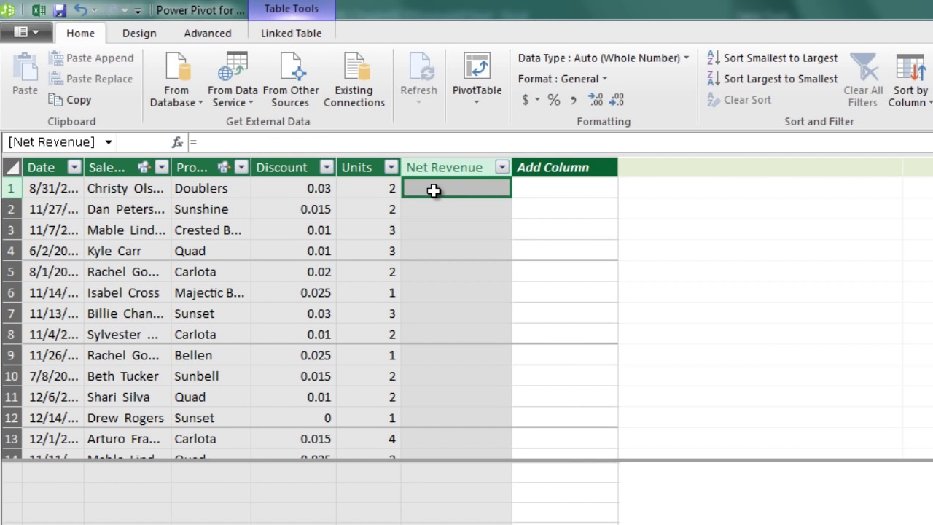
type("=")
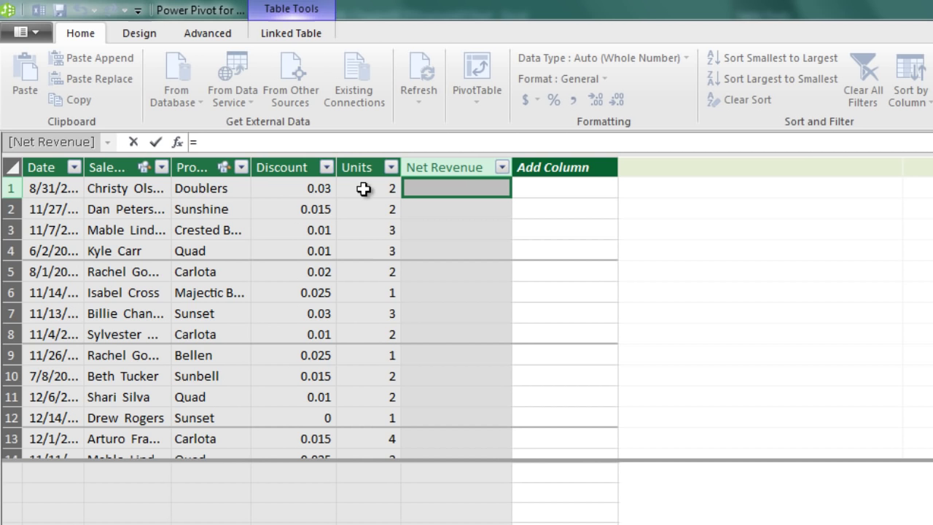
type("rel")
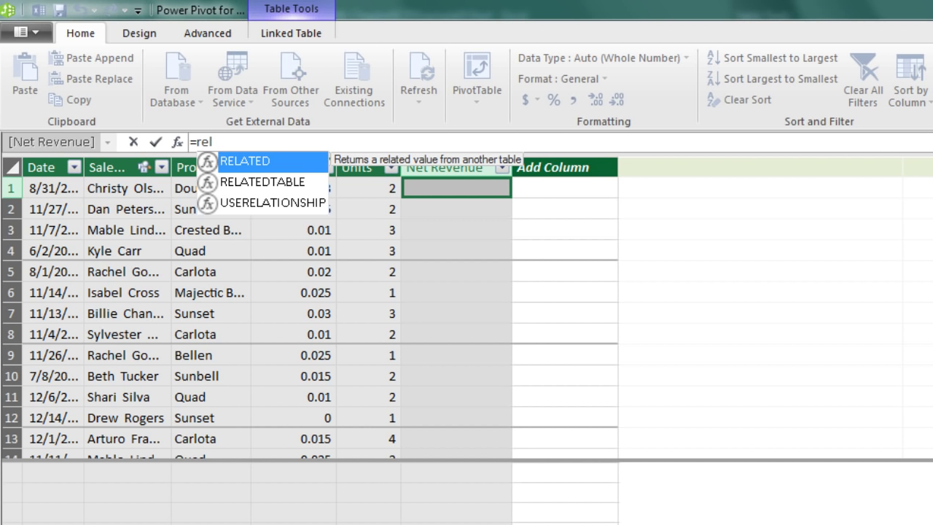
key("Tab")
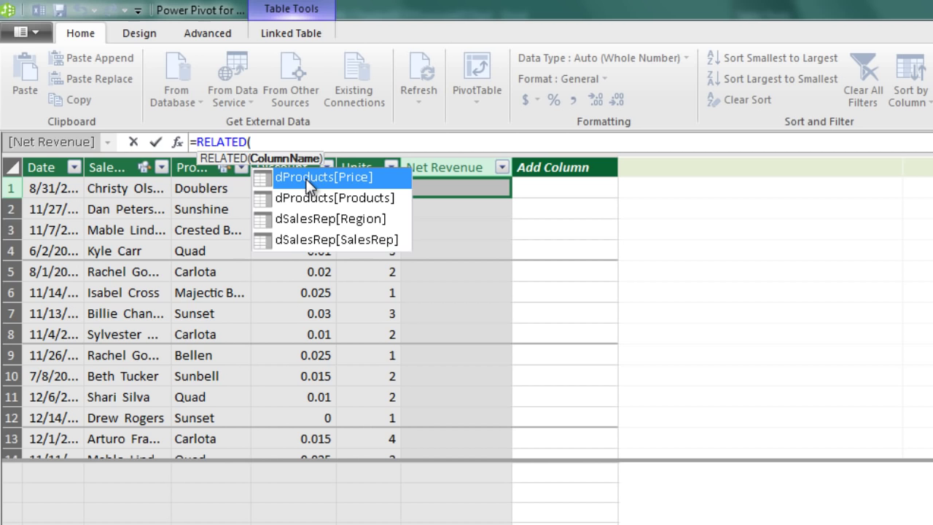
key("Tab")
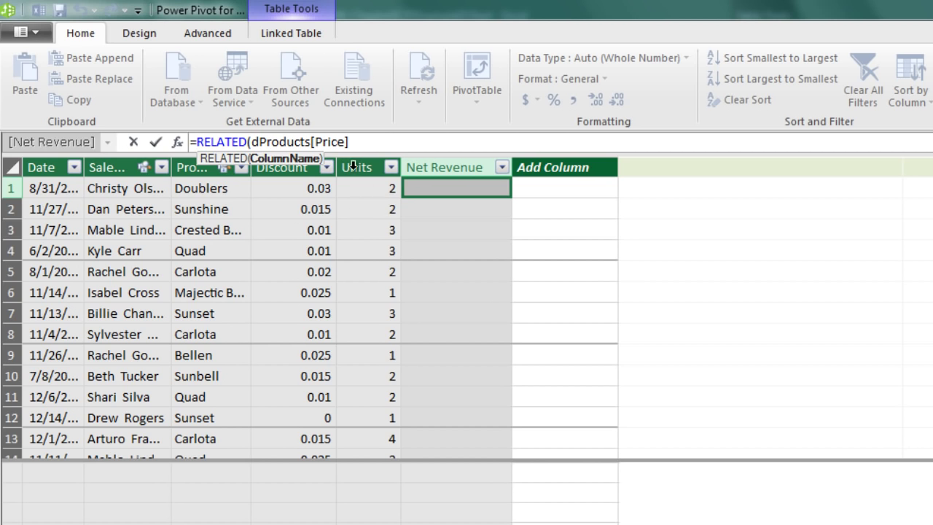
type("))")
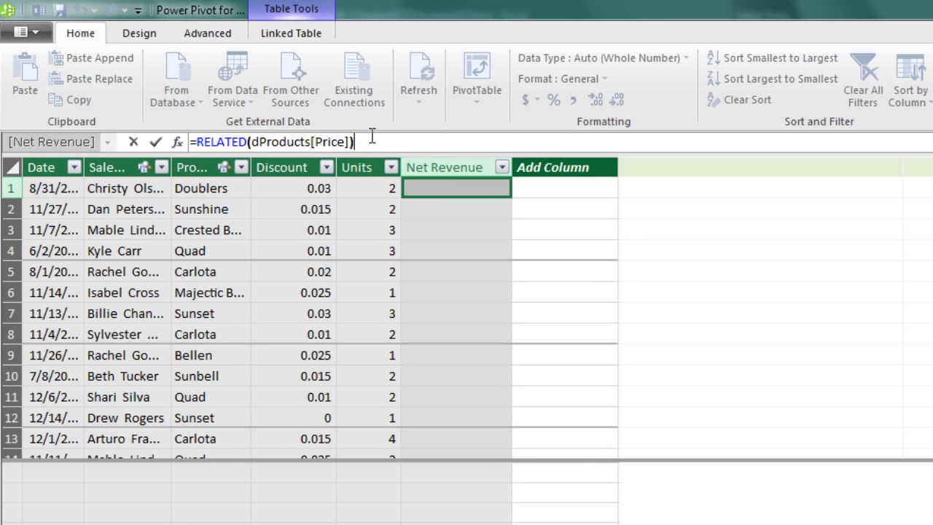
key("Return")
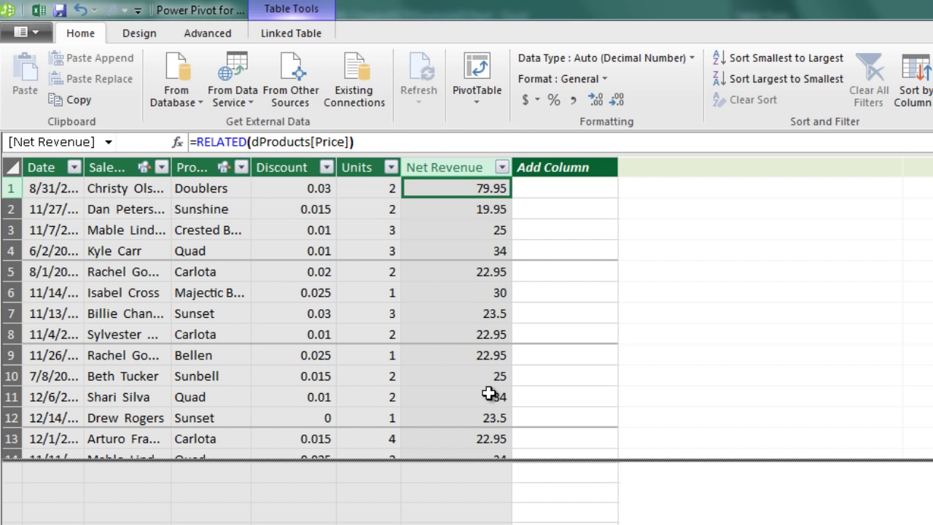
left_click(430, 231)
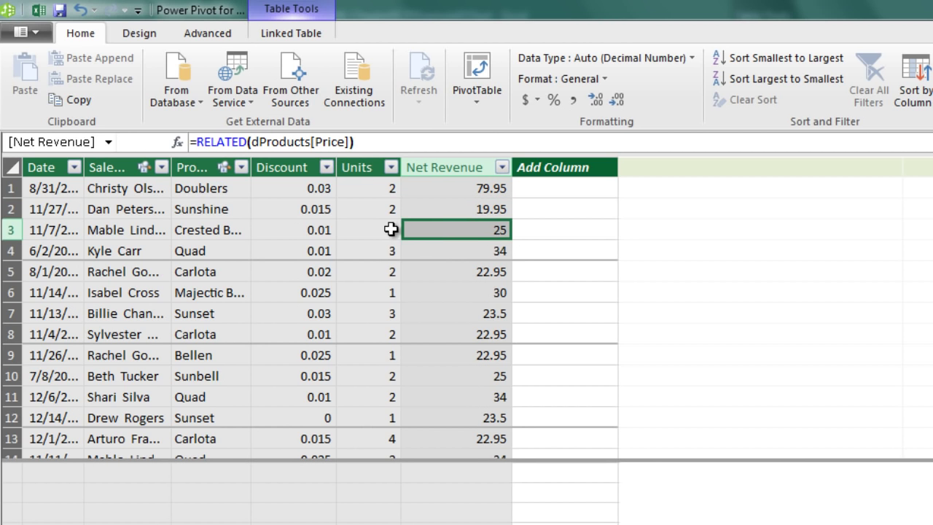
left_click(441, 272)
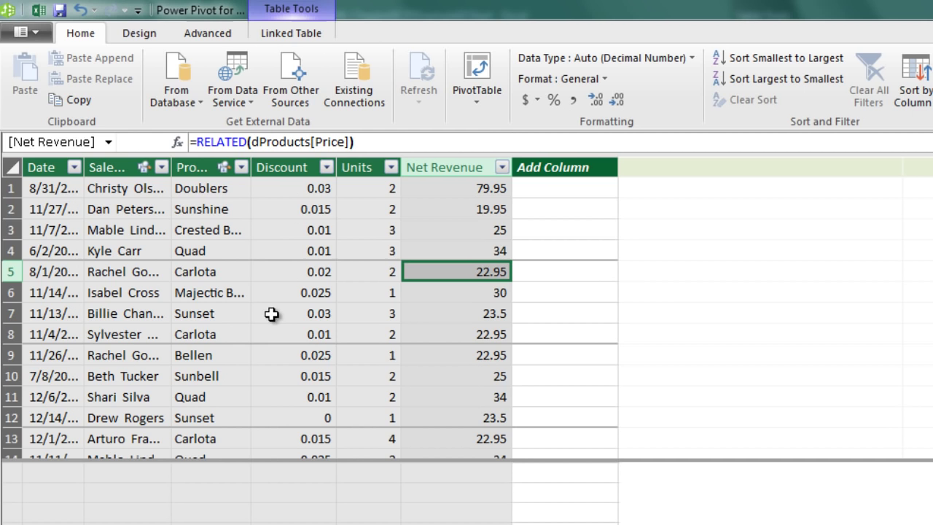
left_click(483, 335)
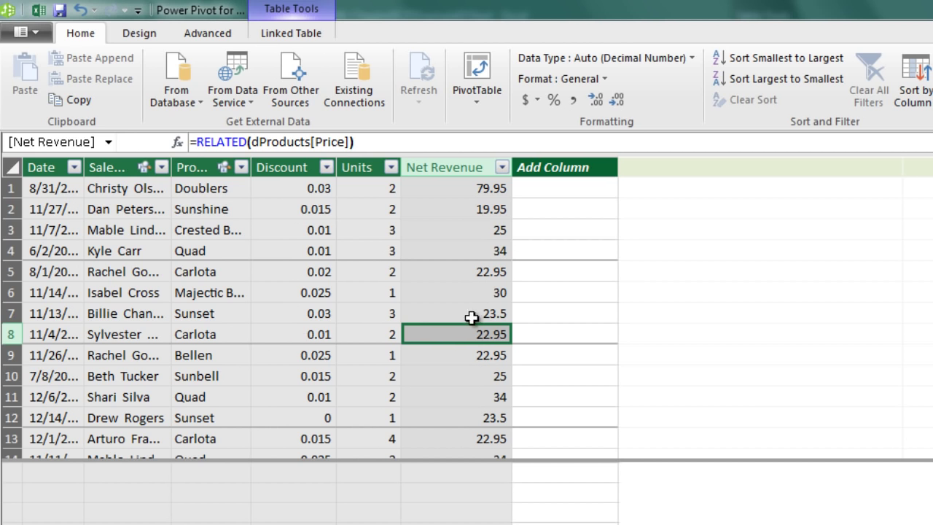
Step: Extend the Net Revenue formula by multiplying the related price by (1-fSales[Discount]), with the table name before the Discount column
left_click(479, 189)
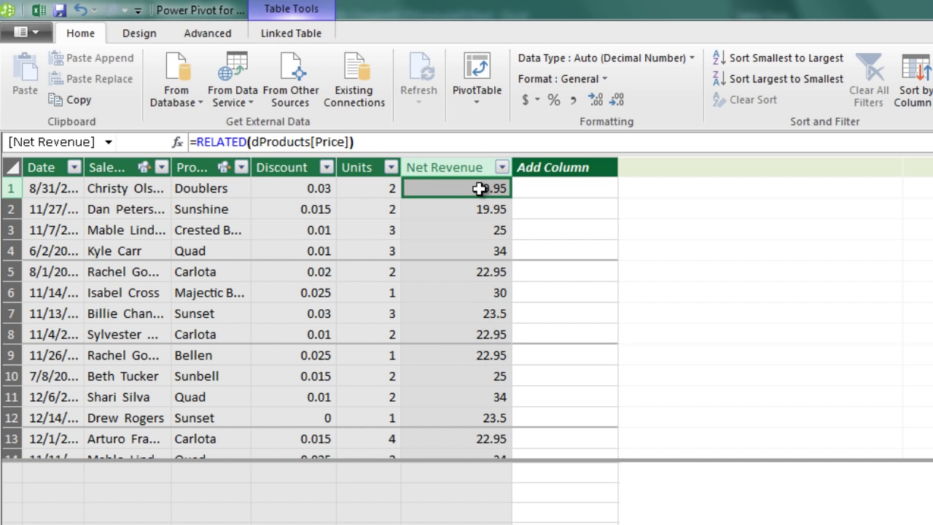
left_click(199, 141)
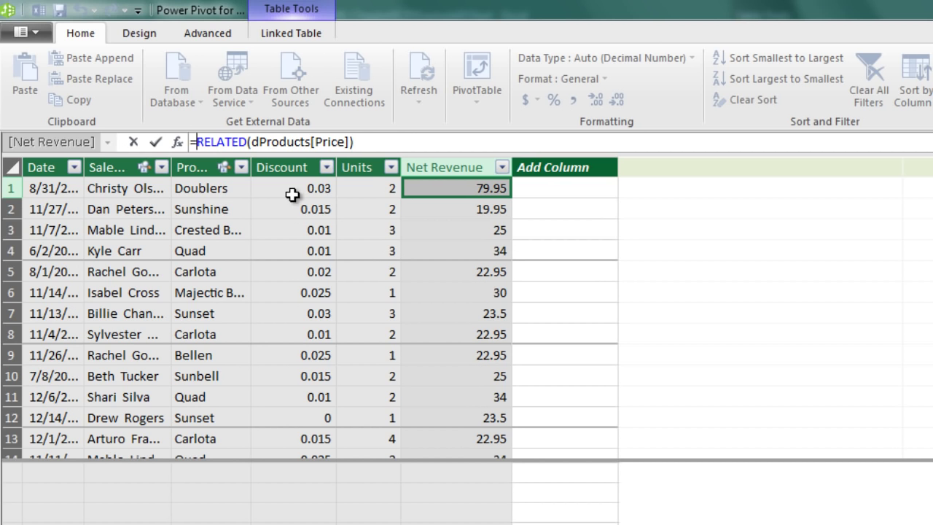
left_click(393, 137)
type("*(1-")
left_click(306, 186)
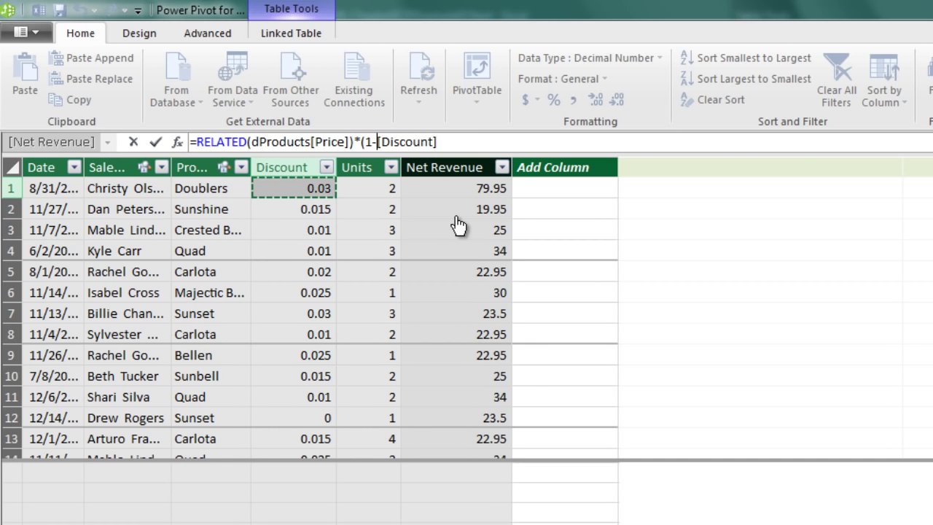
type("fs")
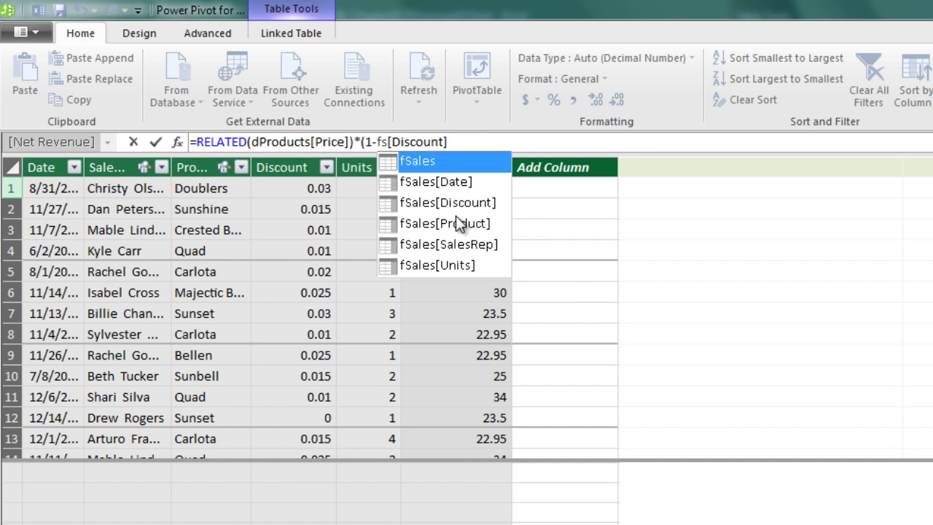
key("Tab")
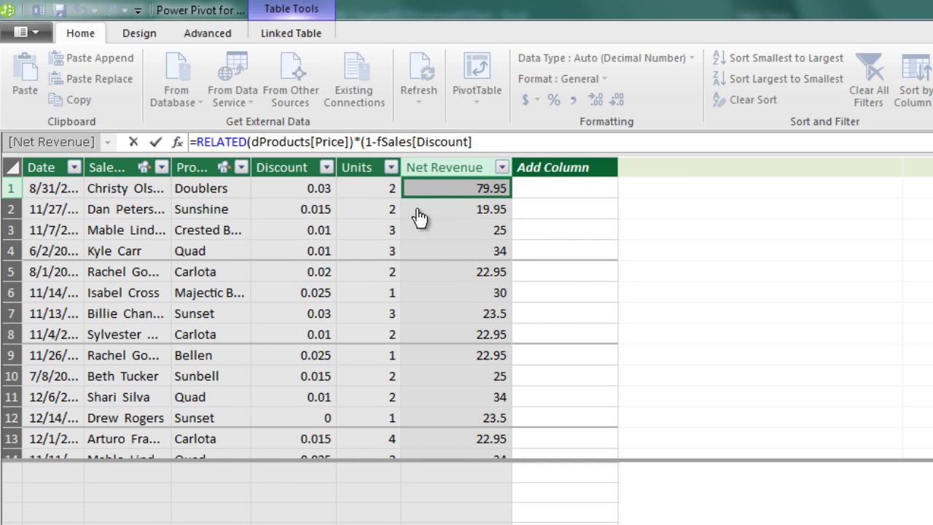
Step: Complete the Net Revenue formula by closing the discount term, multiplying by fSales[Units], and applying it to the column
left_click(504, 142)
type(")*fs")
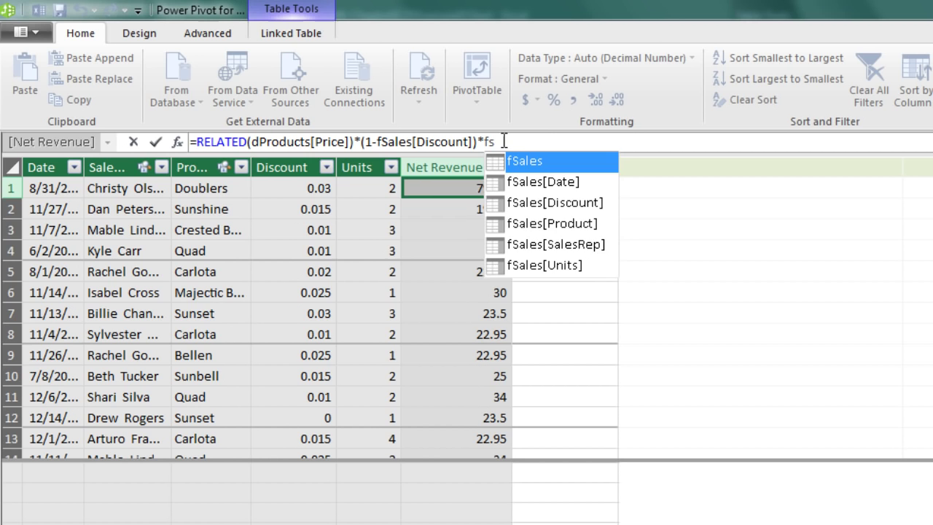
key("Down")
key("Down")
key("Down")
key("Down")
key("Down")
key("Tab")
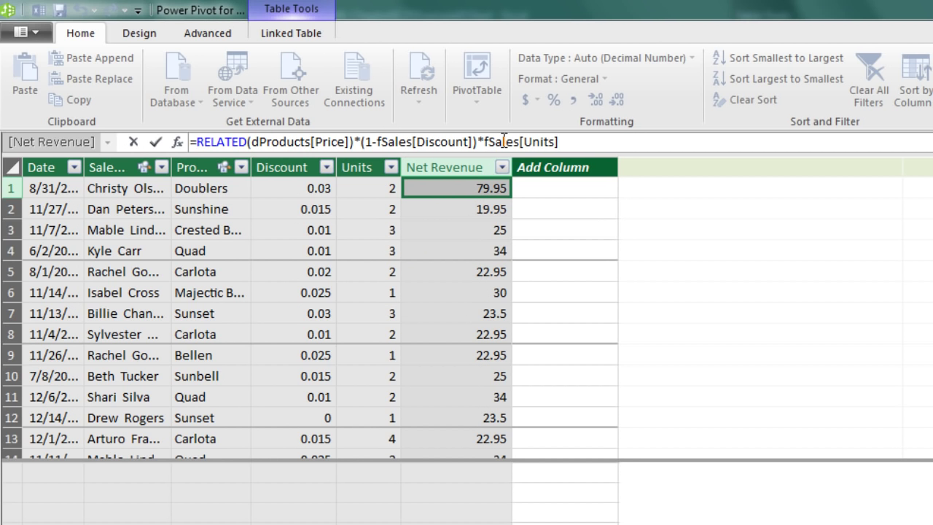
key("Return")
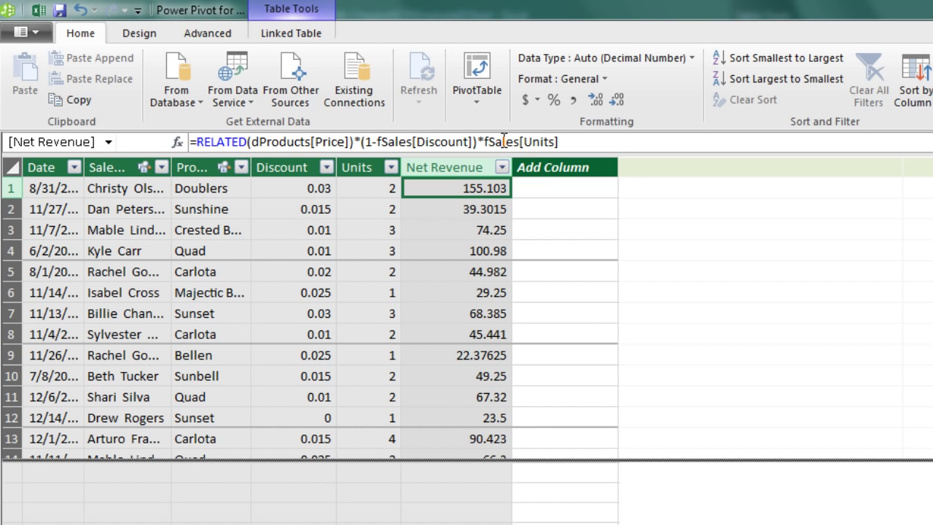
Step: Wrap the whole Net Revenue formula in ROUND with 2 digits
left_click(206, 145)
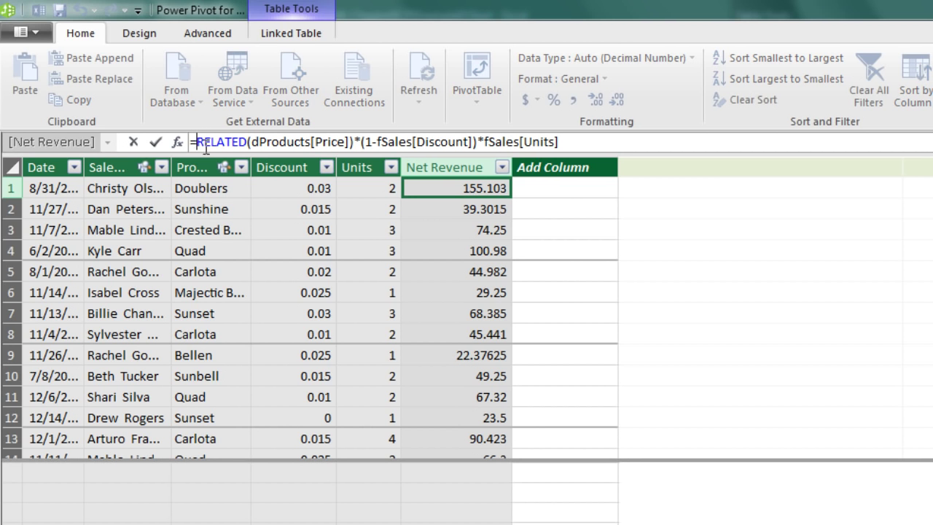
type("round")
key("Tab")
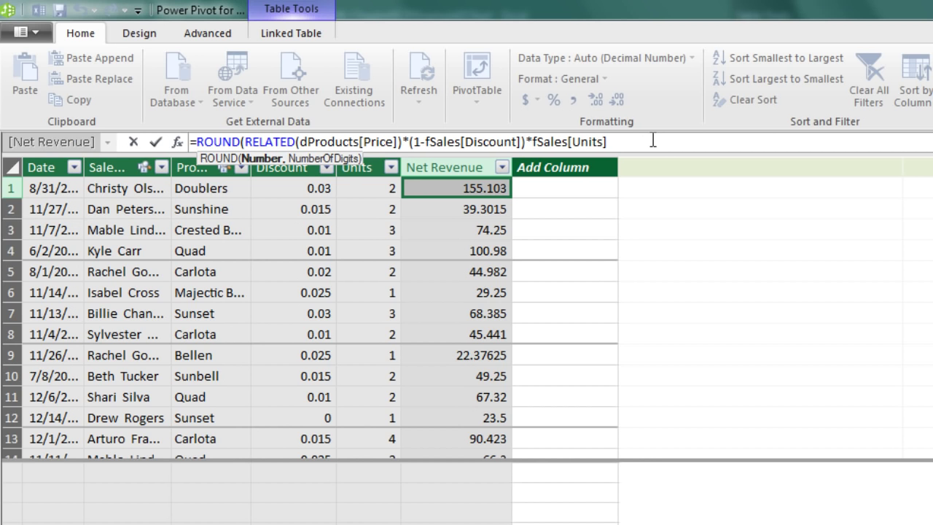
type(",2")
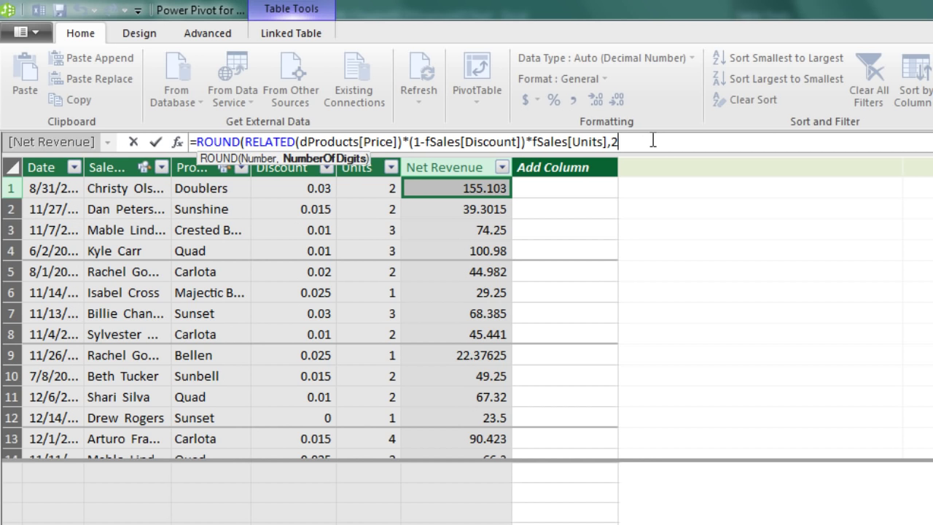
type(")")
key("Return")
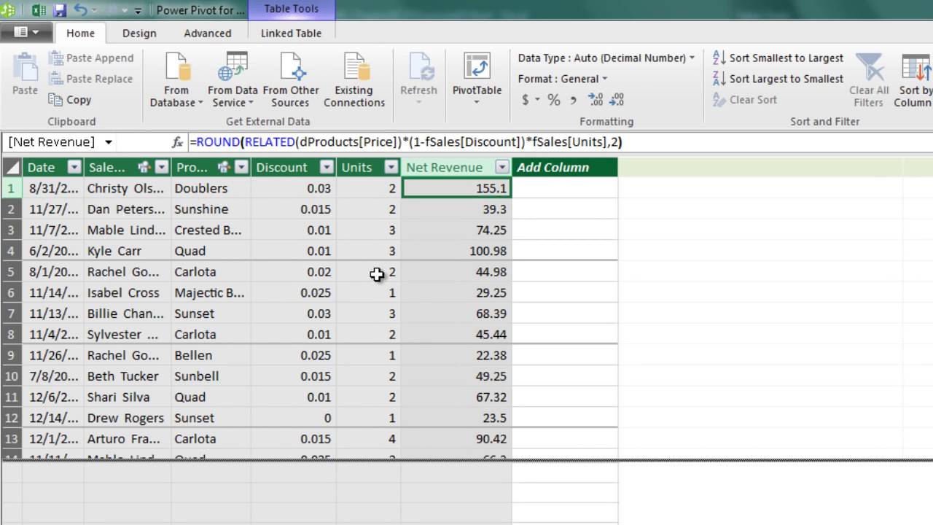
Step: Create the measure Total Net Revenue:=SUM(fSales[Net Revenue]) in the calculation area below the Net Revenue column
left_click(421, 506)
left_click(397, 481)
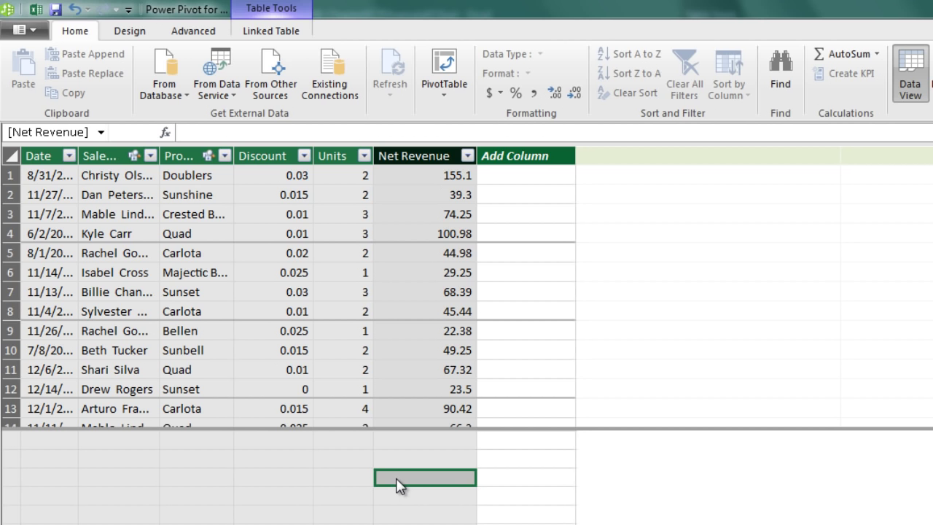
type("Total")
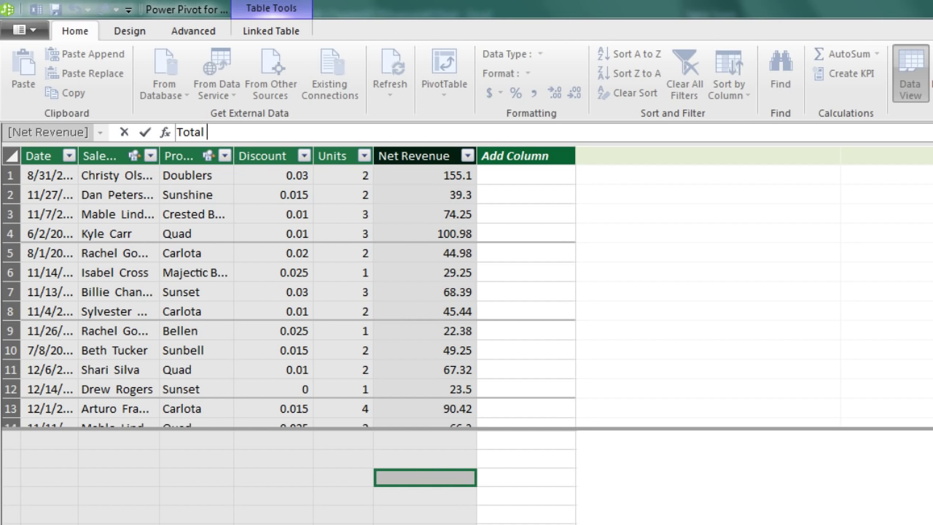
type("Net Revenue:=")
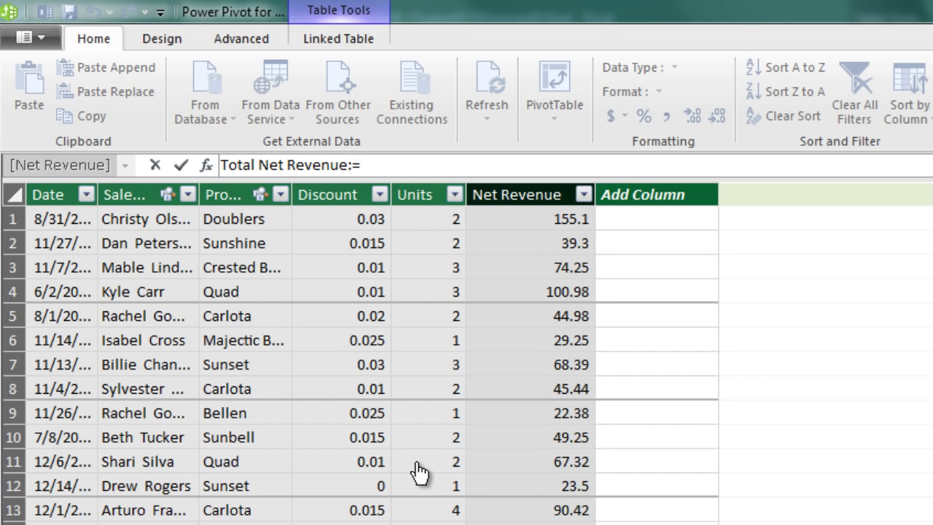
type("s")
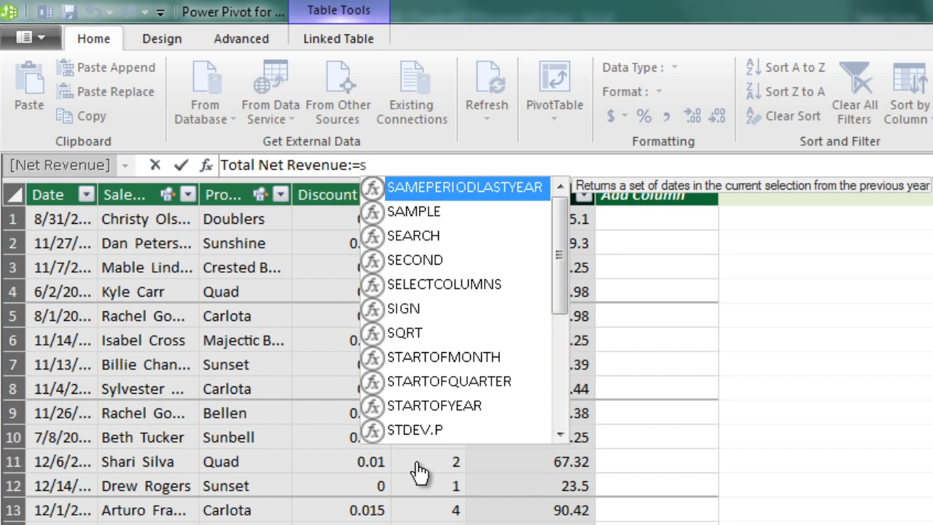
type("um")
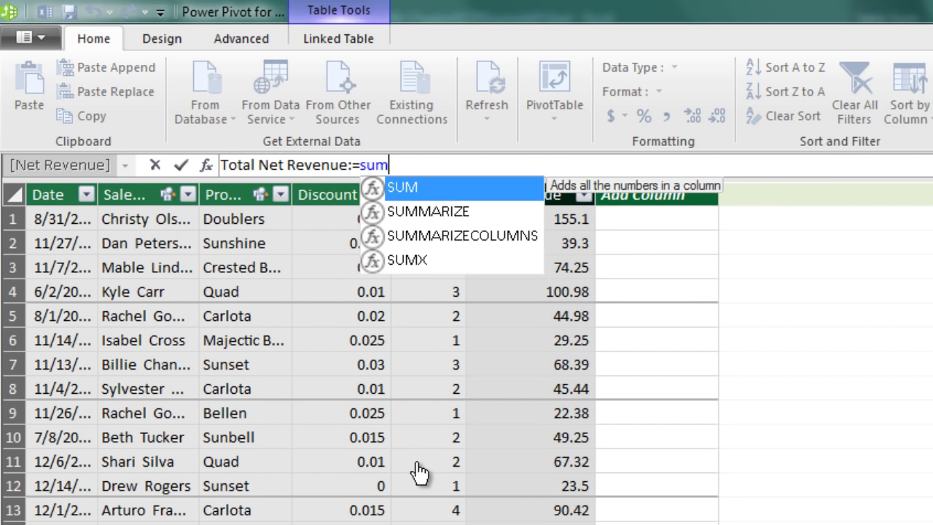
key("Tab")
key("Down")
key("Down")
key("Down")
key("Down")
key("Down")
key("Down")
key("Down")
key("Down")
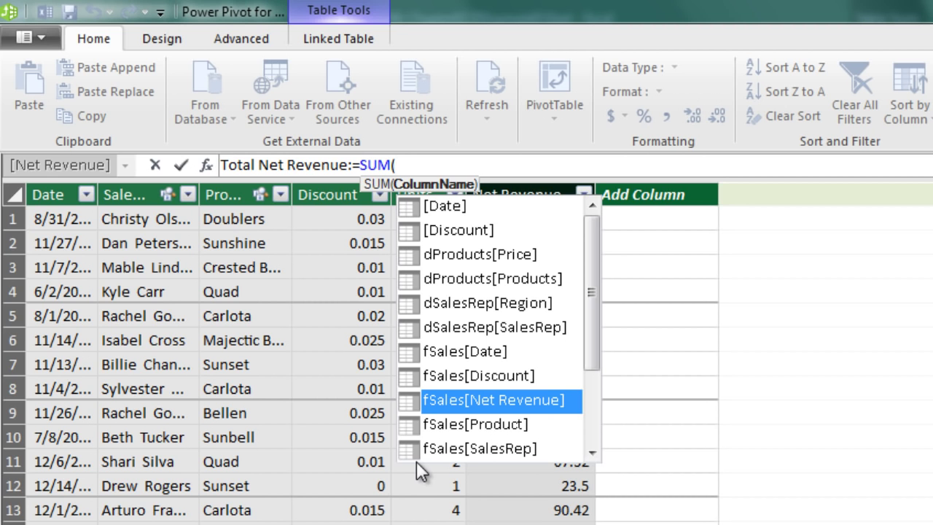
key("Tab")
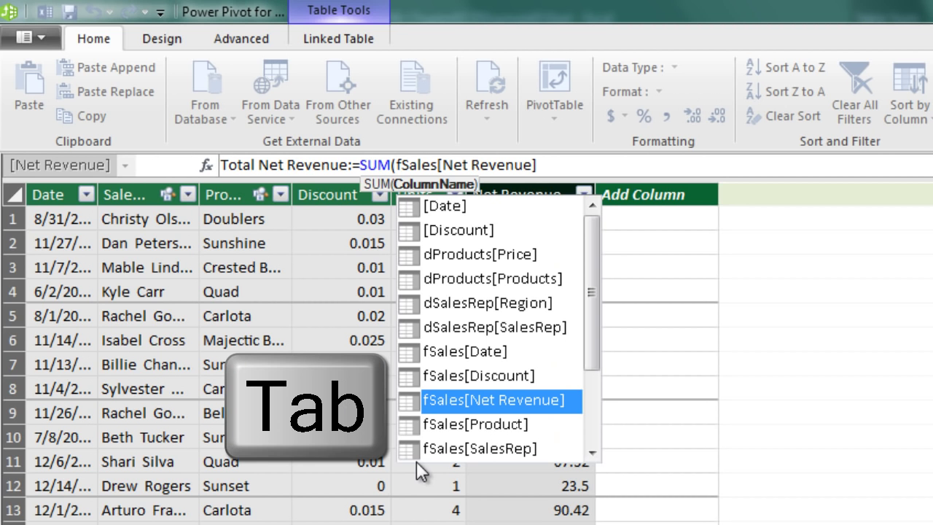
type(")")
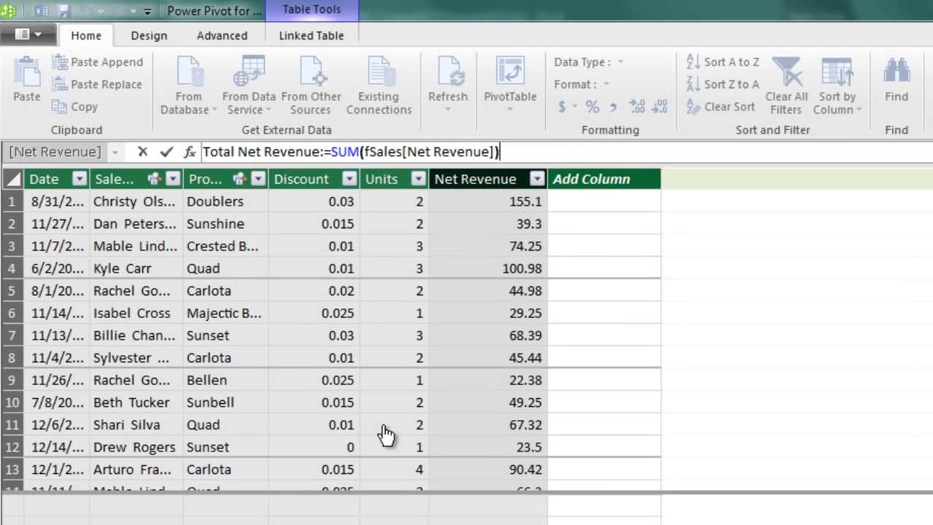
key("Return")
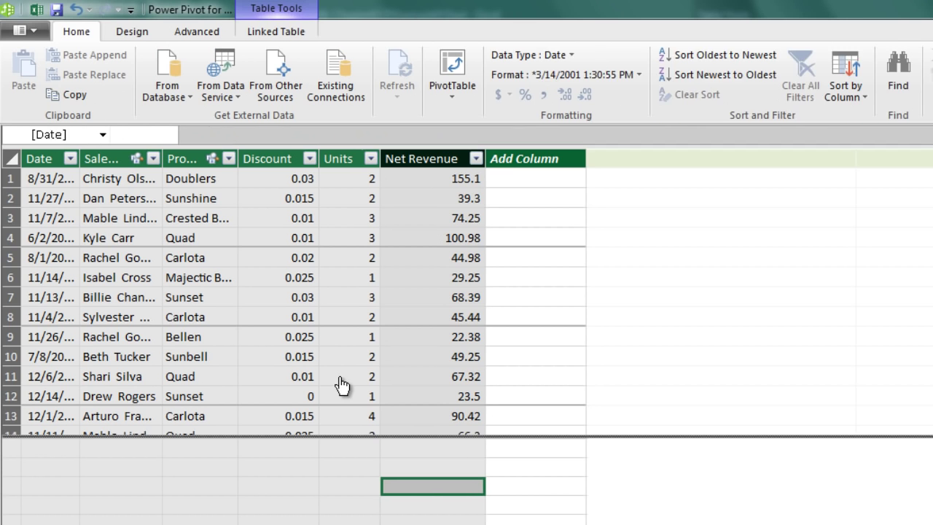
Step: Widen the Net Revenue column and format the Total Net Revenue measure as $ English (United States) currency
left_click_drag(487, 158, 620, 167)
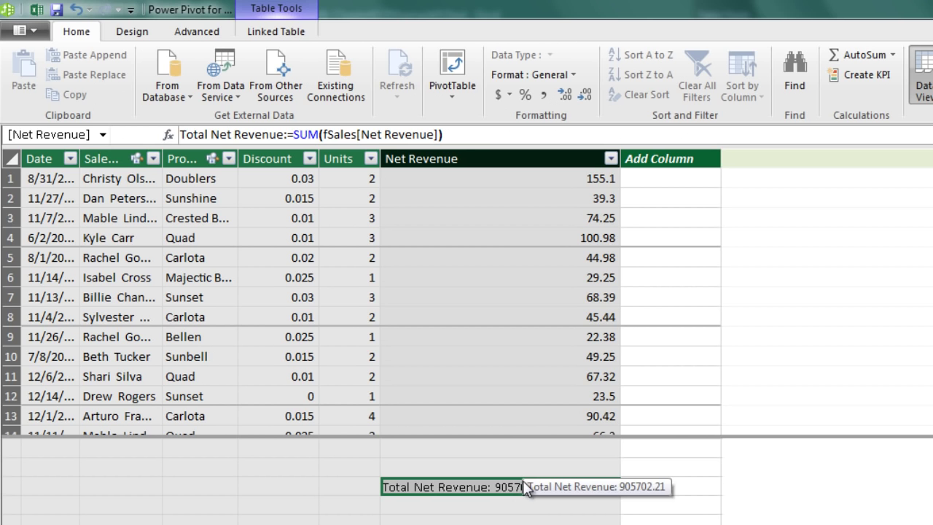
left_click(505, 95)
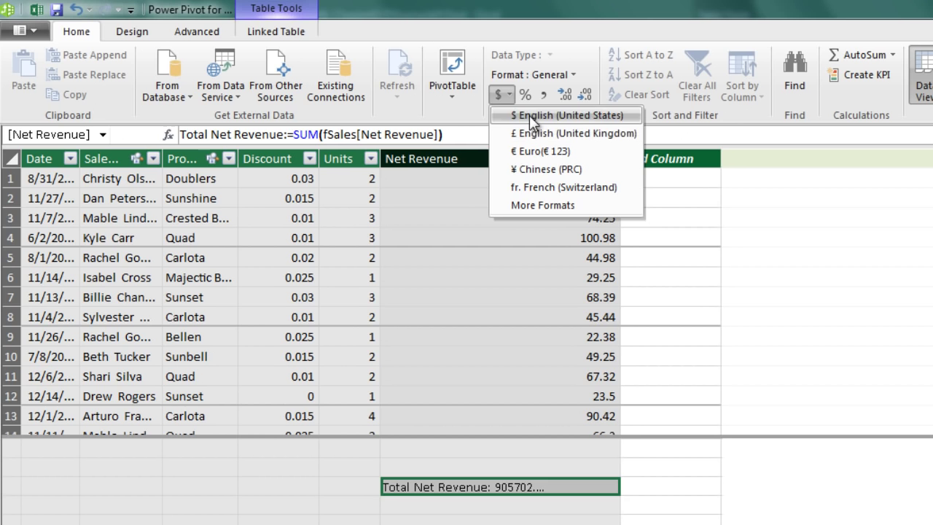
left_click(529, 117)
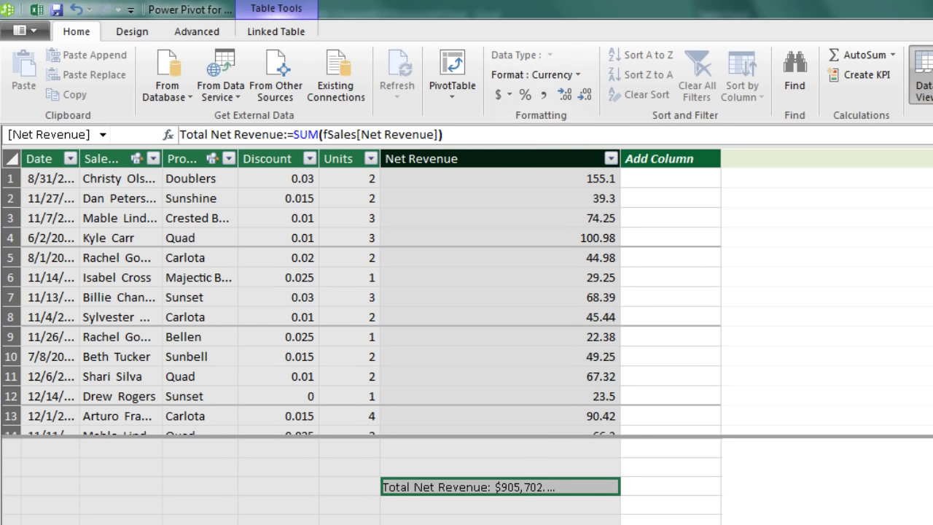
left_click_drag(621, 164, 639, 166)
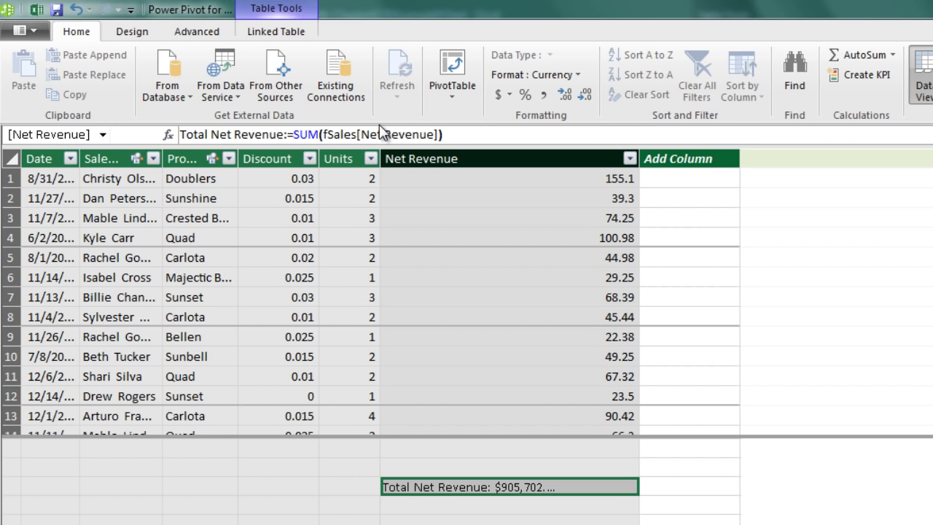
Step: Create a PivotTable from the data model on a new worksheet
left_click(460, 70)
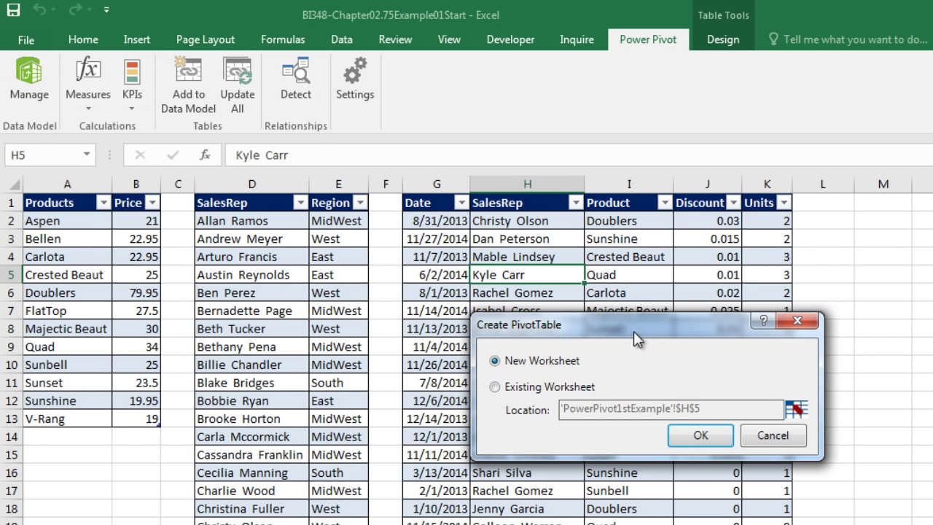
left_click_drag(633, 331, 490, 347)
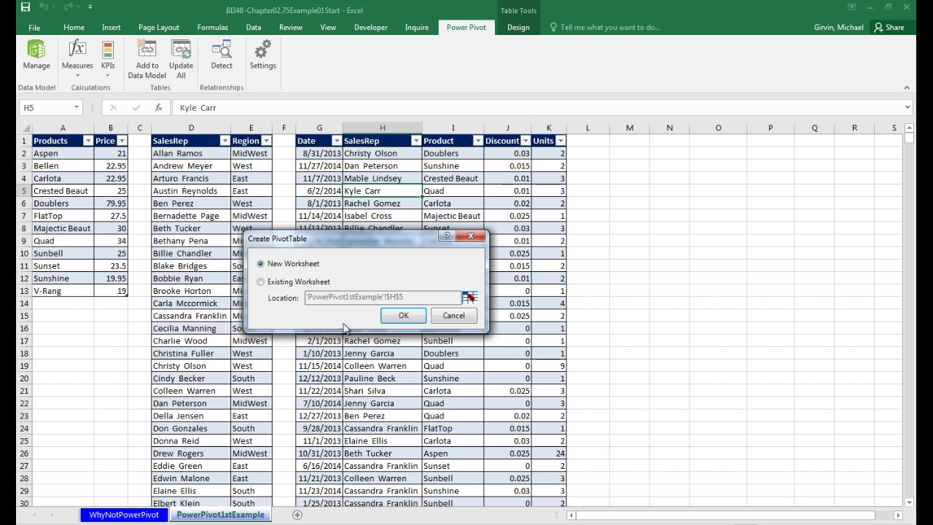
left_click(403, 316)
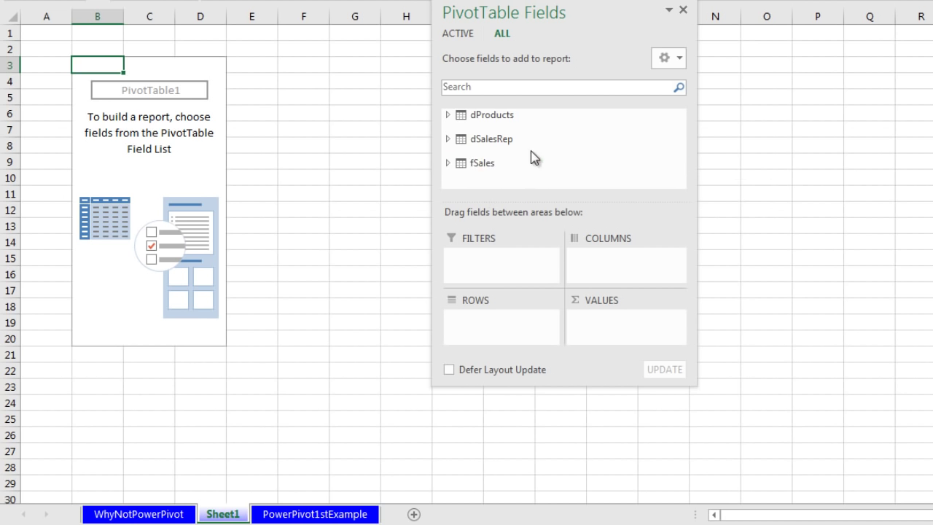
Step: Add the Region field from the dSalesRep table to the PivotTable's rows
left_click(447, 139)
left_click_drag(496, 172, 506, 197)
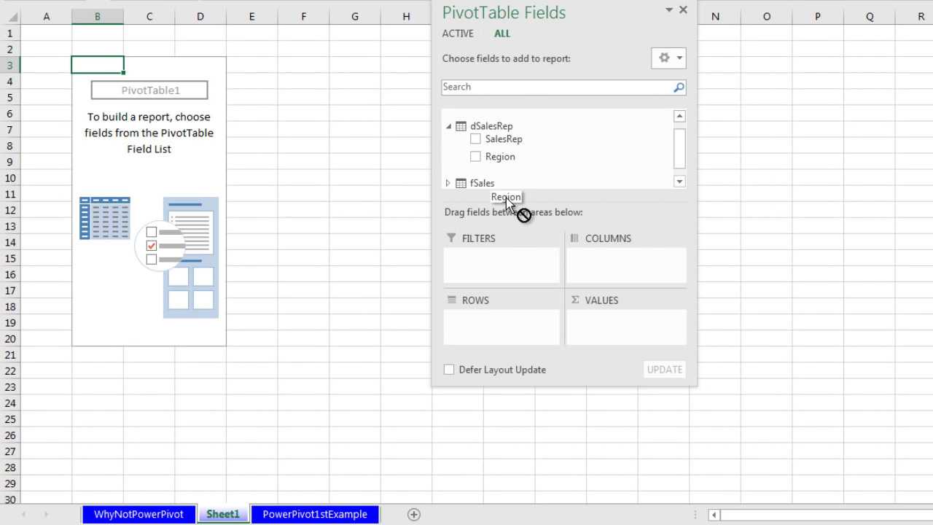
left_click_drag(515, 275, 517, 324)
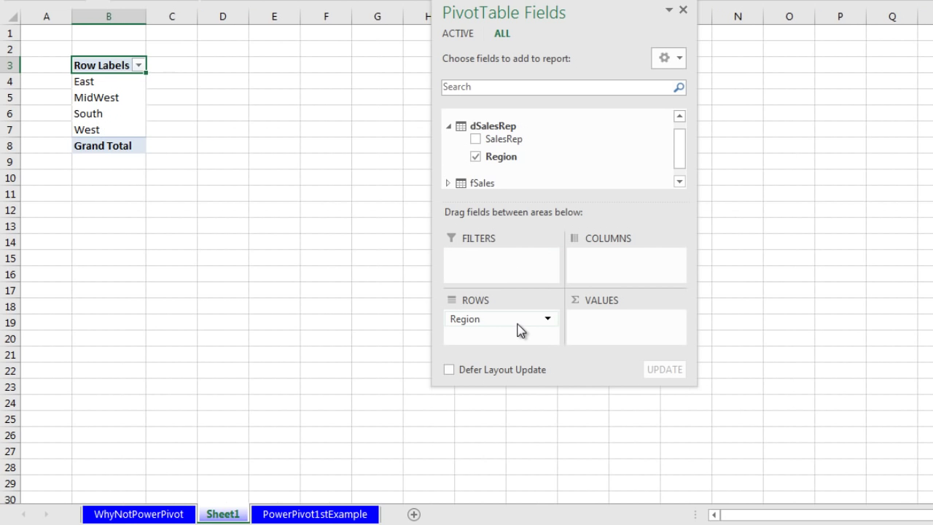
Step: Add the Total Net Revenue measure from the fSales table to the PivotTable's values
left_click(449, 182)
scroll(602, 164, "down", 1)
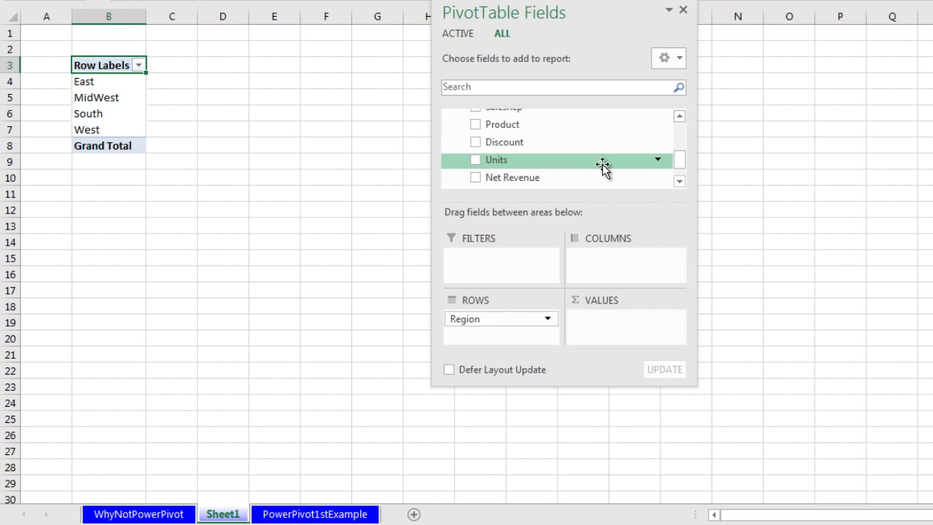
scroll(602, 164, "down", 1)
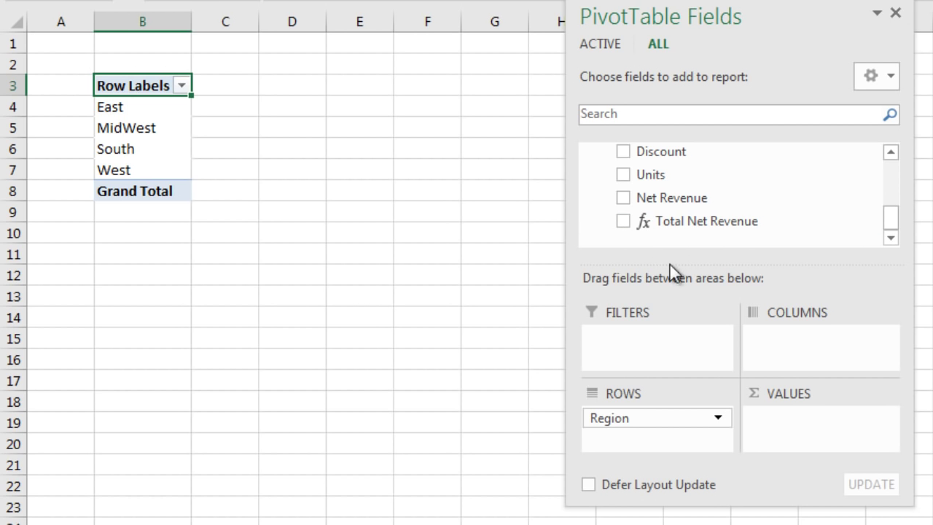
left_click_drag(649, 222, 800, 425)
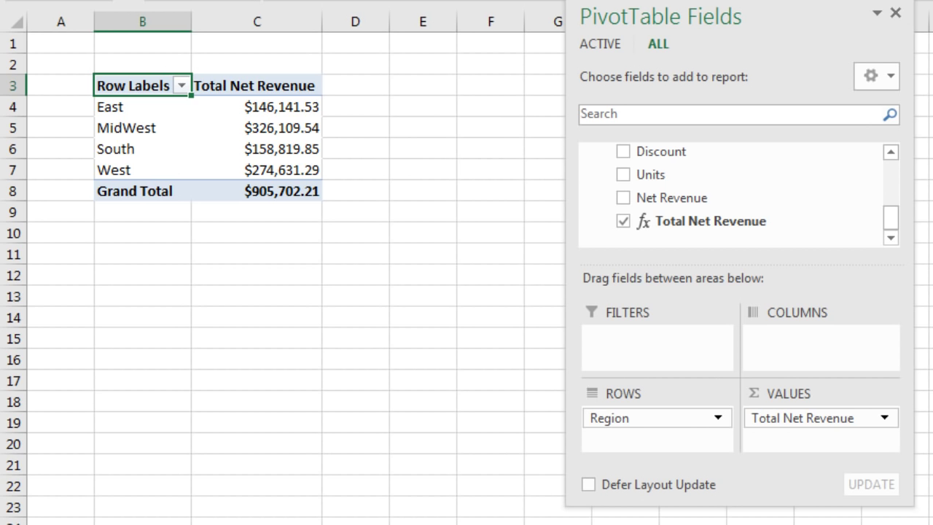
right_click(265, 111)
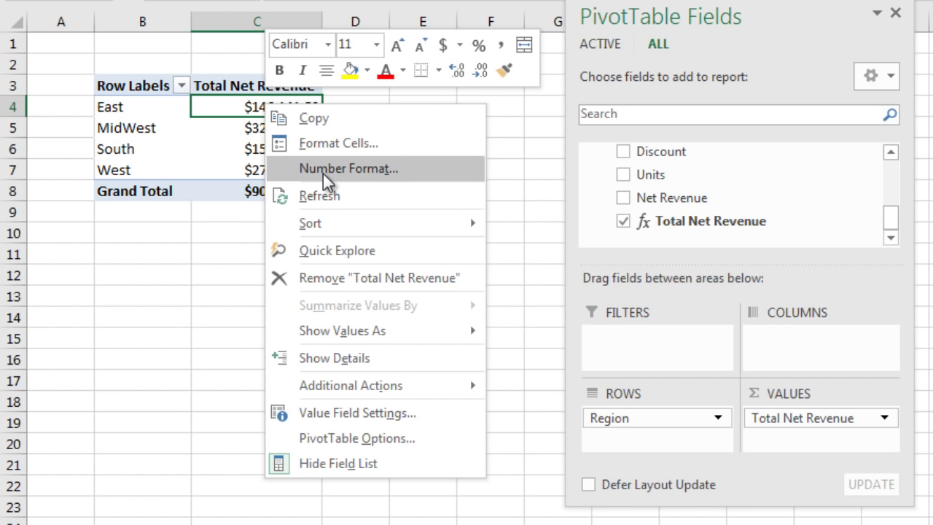
key("Escape")
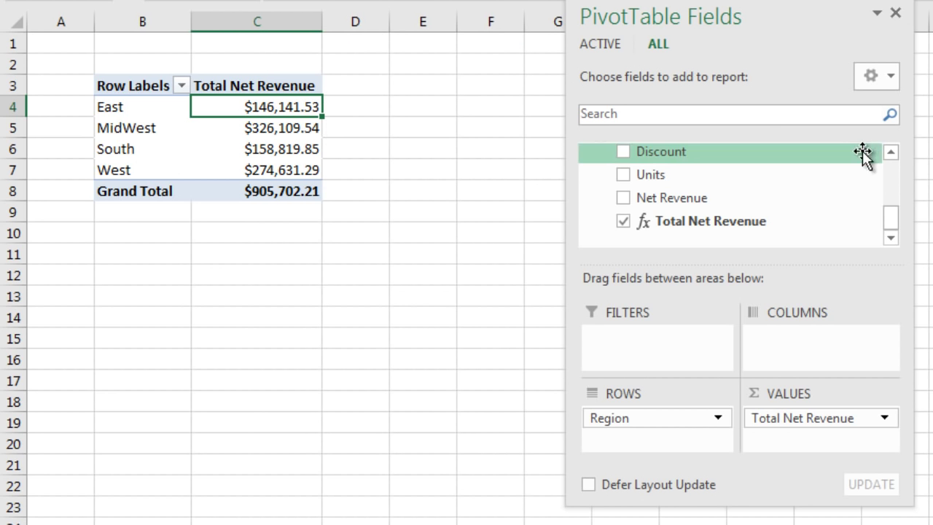
Step: Add the Products field from the dProducts table to the PivotTable's rows, above Region
left_click_drag(890, 216, 889, 175)
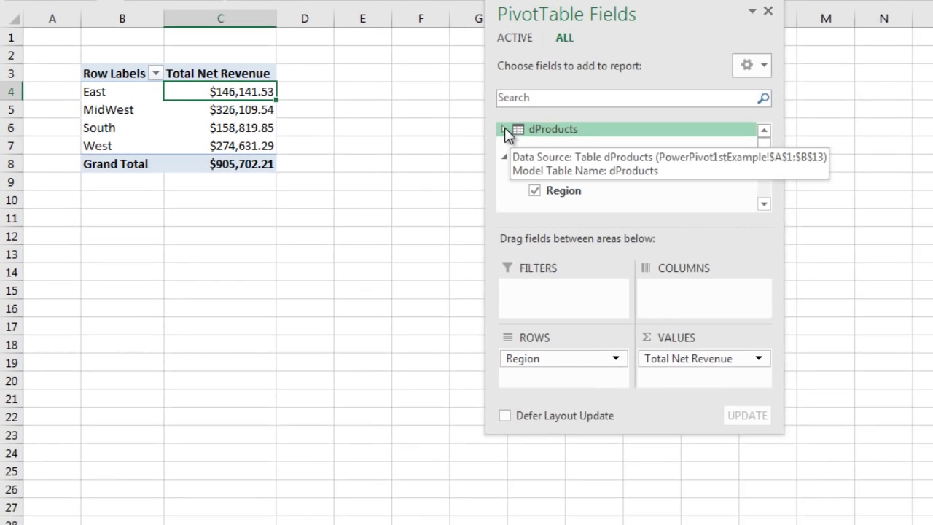
left_click(504, 130)
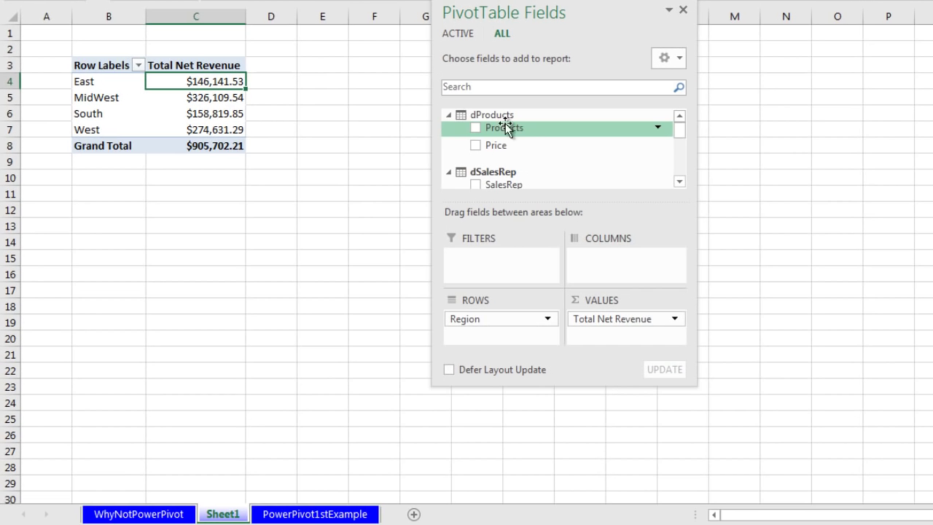
left_click_drag(514, 128, 482, 312)
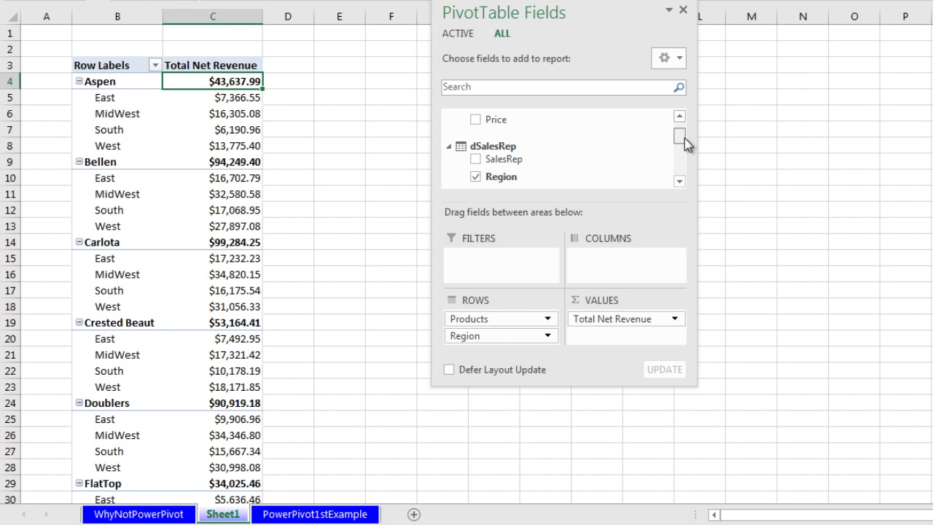
Step: Enlarge the PivotTable field list and bring the fSales fields into view
left_click_drag(684, 138, 683, 121)
left_click_drag(694, 385, 745, 483)
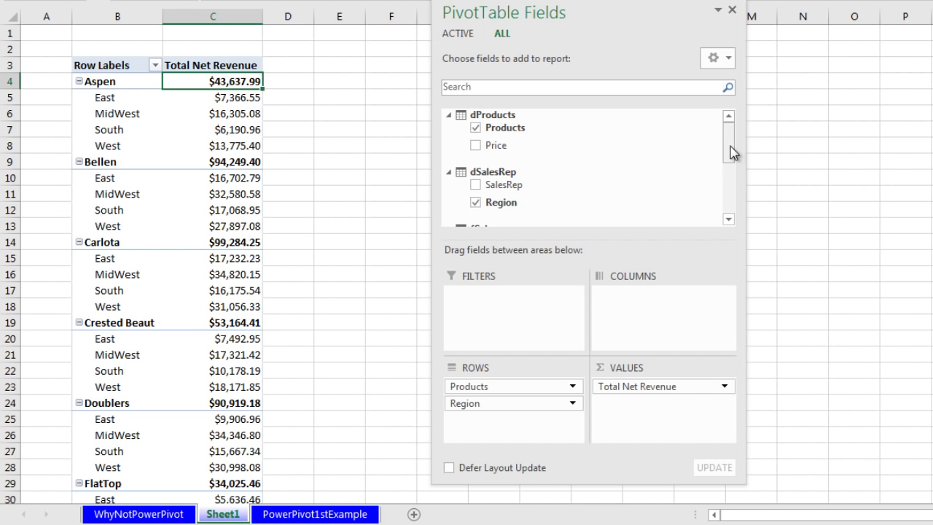
left_click_drag(729, 146, 734, 197)
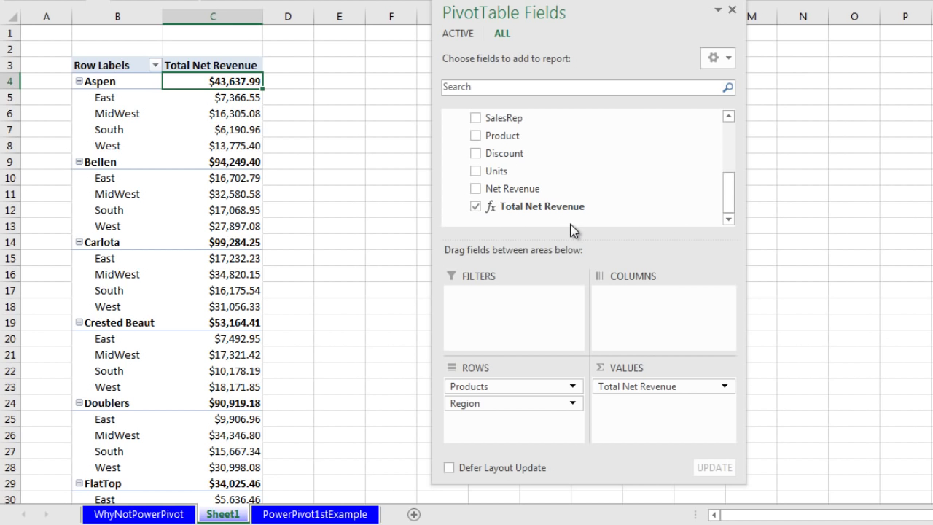
Step: Show the PivotTable report in tabular form and move the field list farther away from the report
left_click(240, 135)
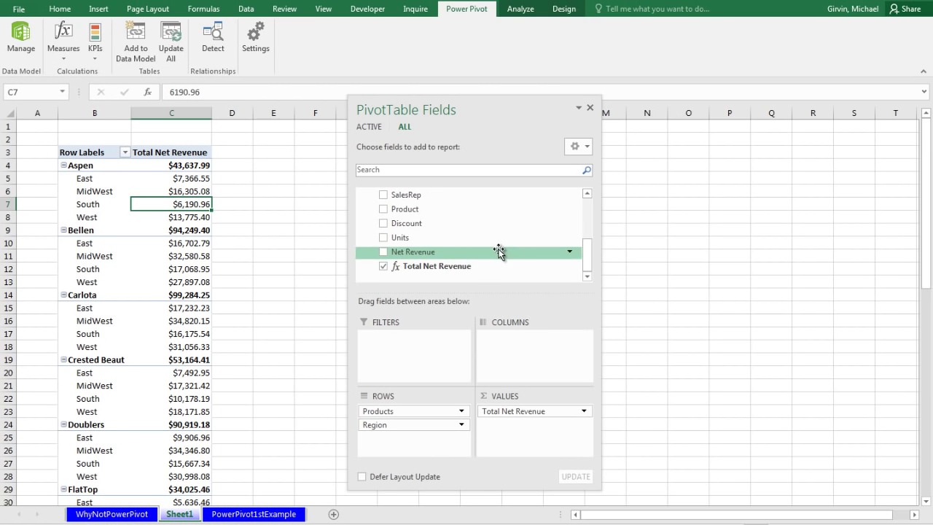
left_click(564, 9)
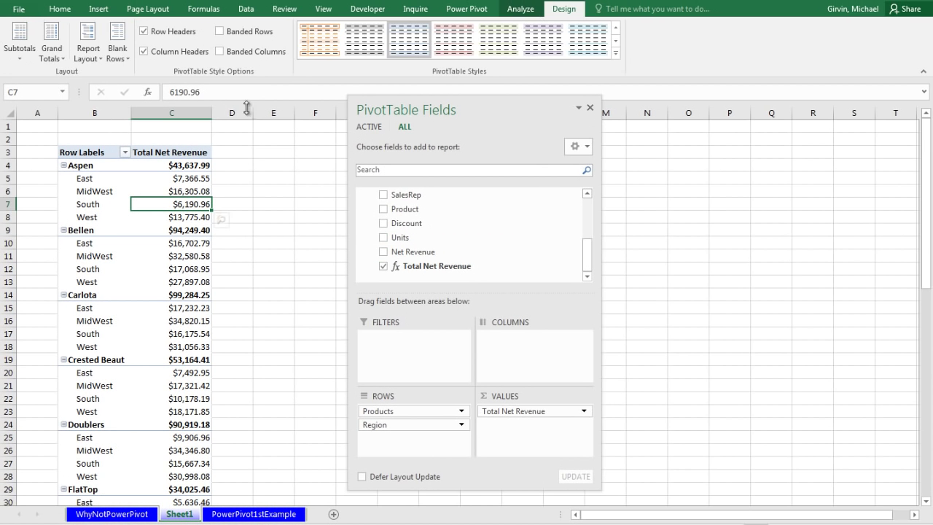
left_click(89, 51)
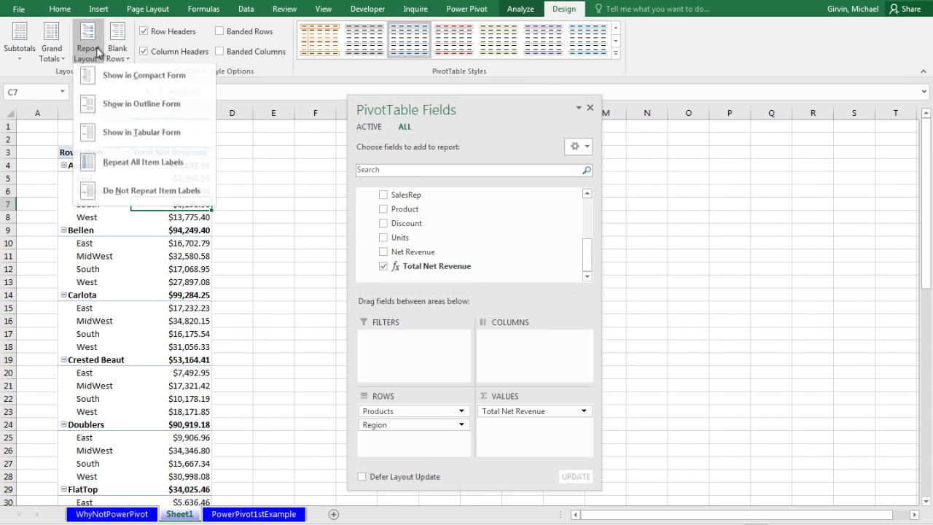
left_click(128, 141)
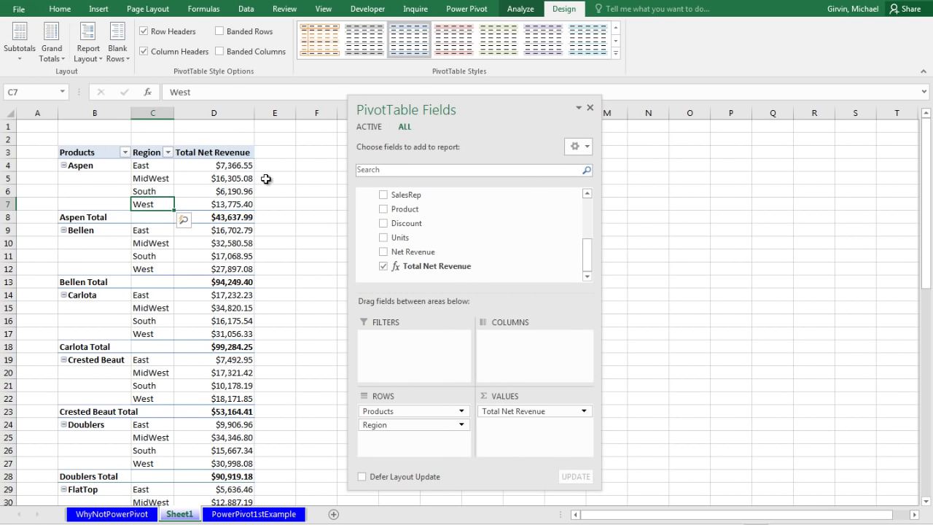
left_click_drag(484, 111, 560, 111)
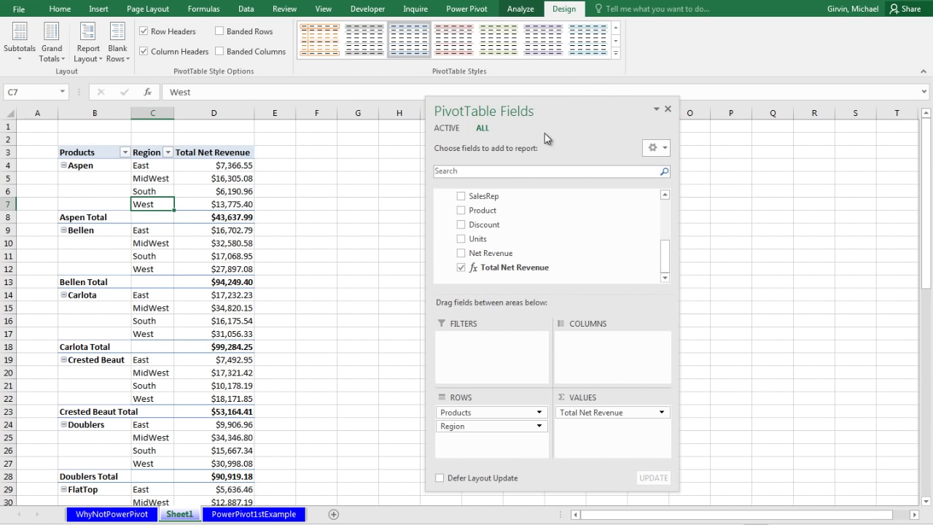
Step: Review the source tables on the PowerPivot1stExample sheet and the table relationships in the Power Pivot diagram, ending in Data View
left_click(253, 514)
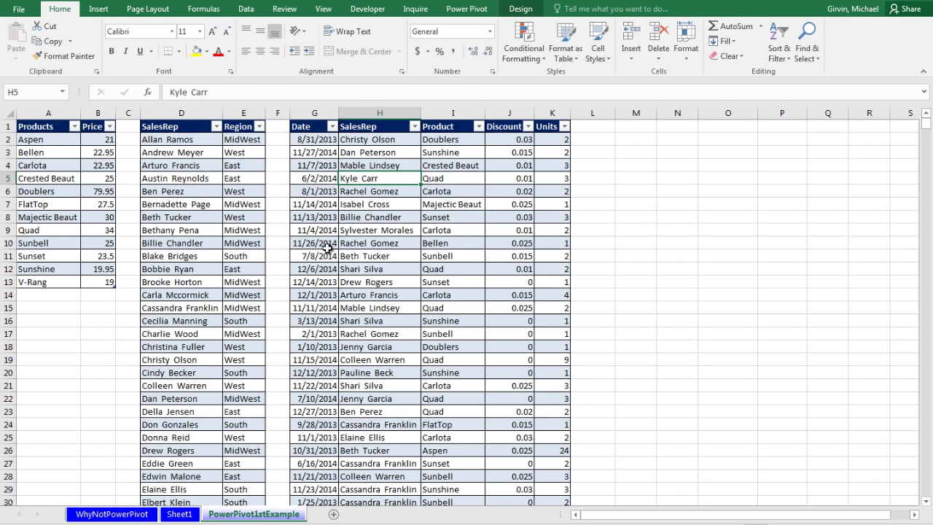
left_click(456, 12)
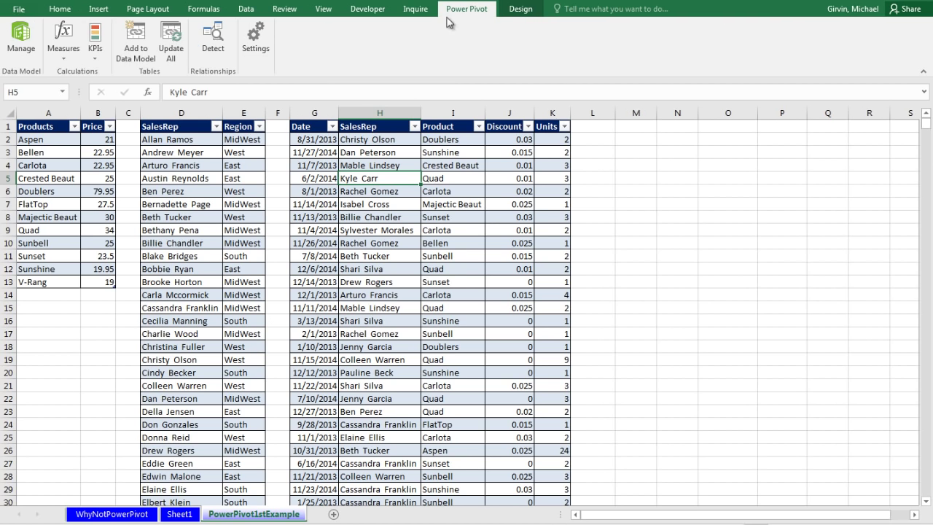
key("alt+Tab")
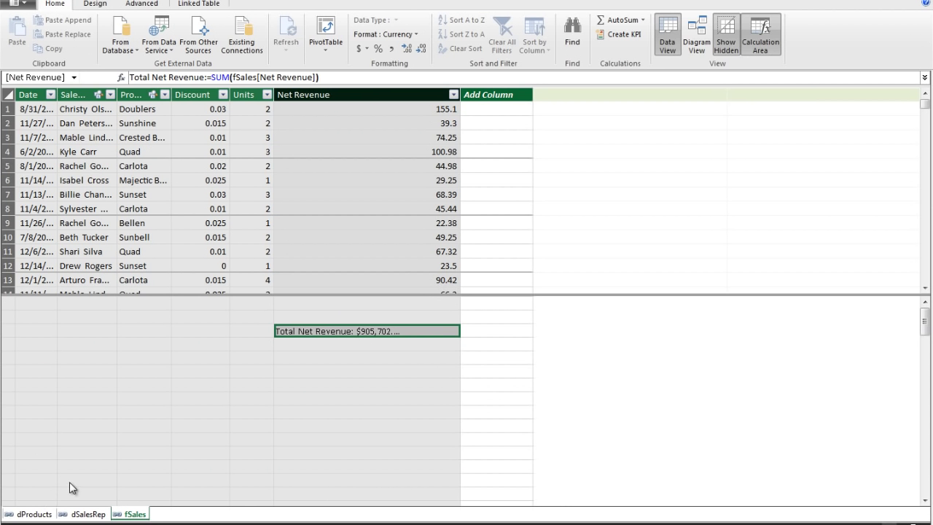
left_click(701, 45)
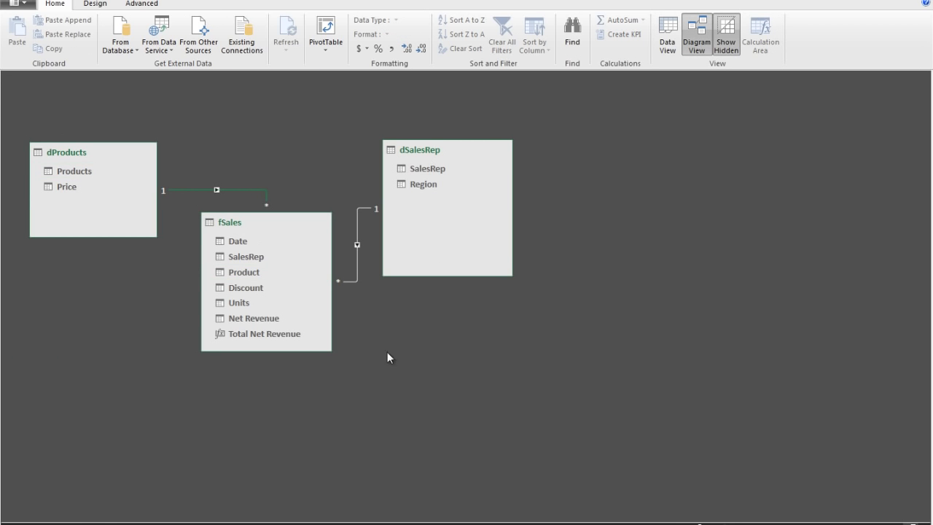
left_click(667, 35)
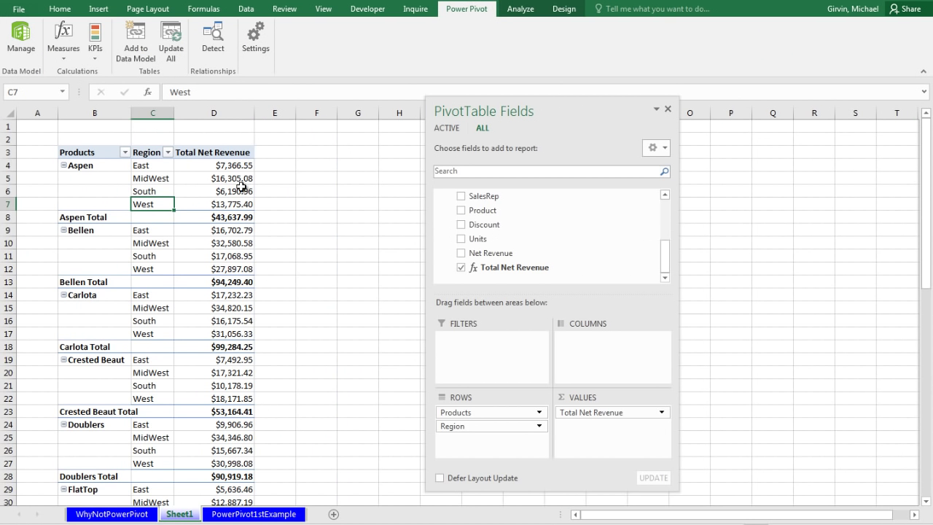
Step: Rename the PivotTable's worksheet Sheet1 as ProductRegionReport
left_click(274, 514)
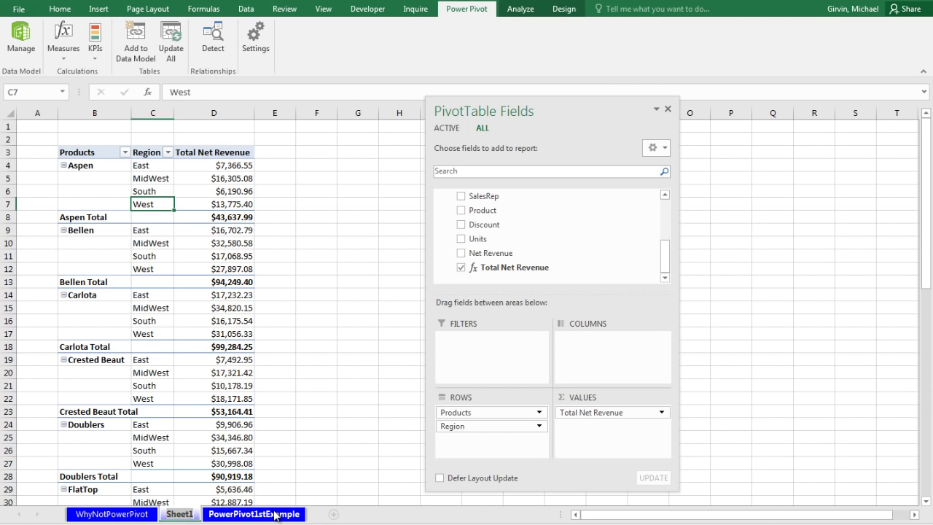
type("ProductRegionReport")
key("Return")
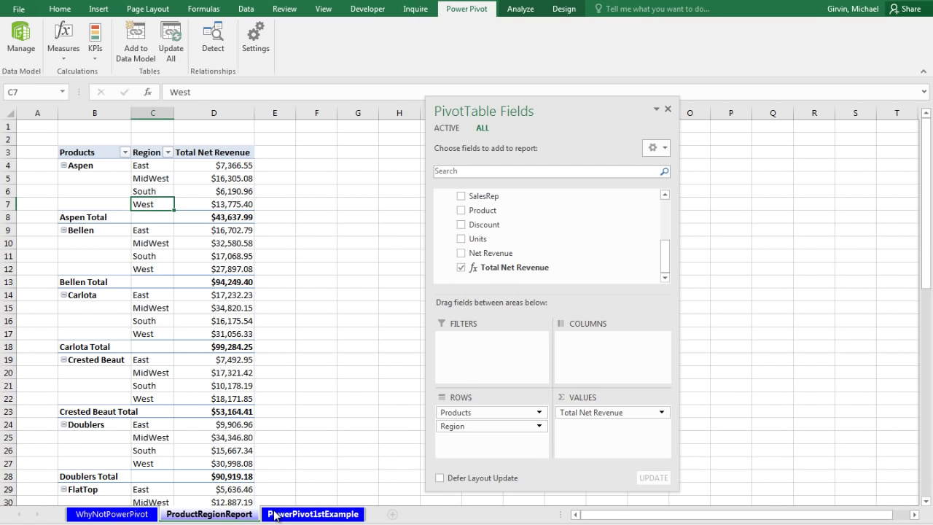